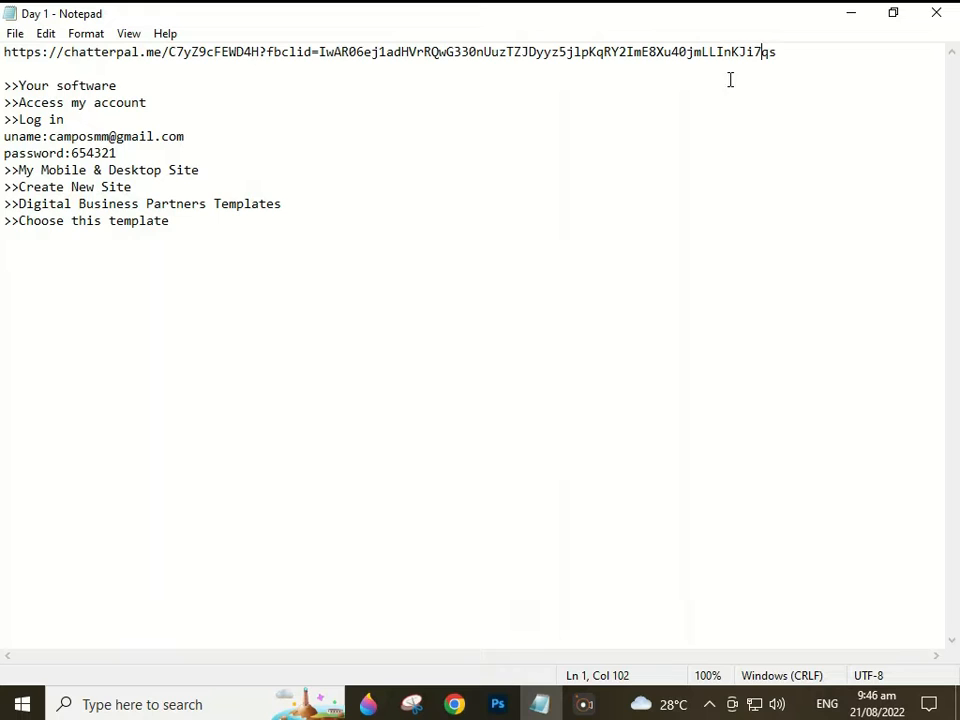
# Select the chatterpal.me link on the first line of the Notepad notes
pyautogui.moveTo(783, 52); pyautogui.dragTo(10, 57)
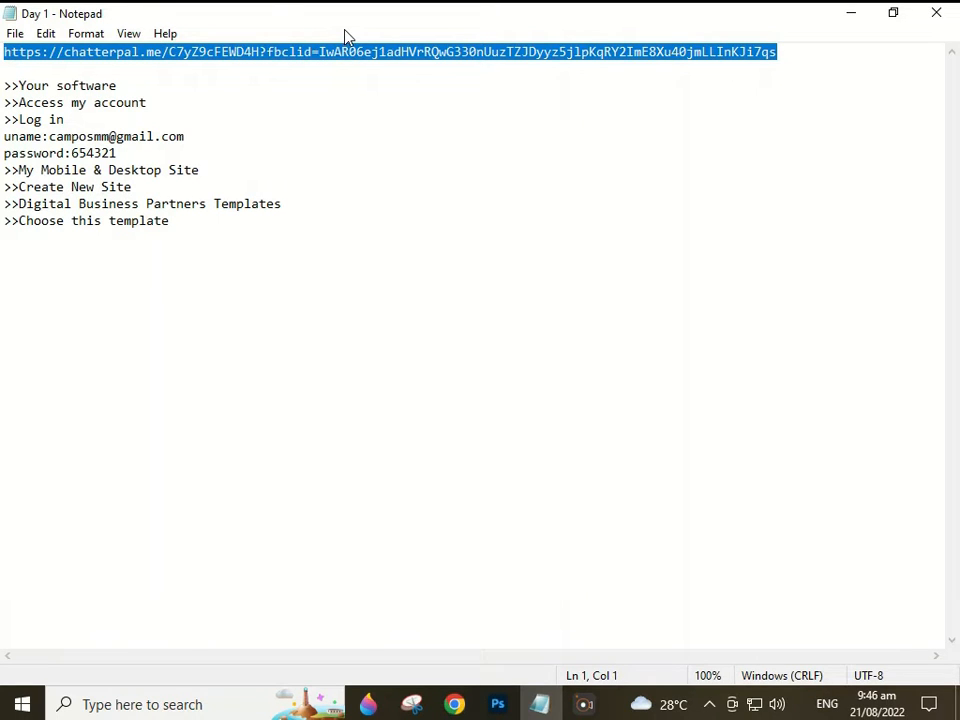
# Paste the copied chatterpal.me link into a new browser tab and load it
pyautogui.click(455, 705)
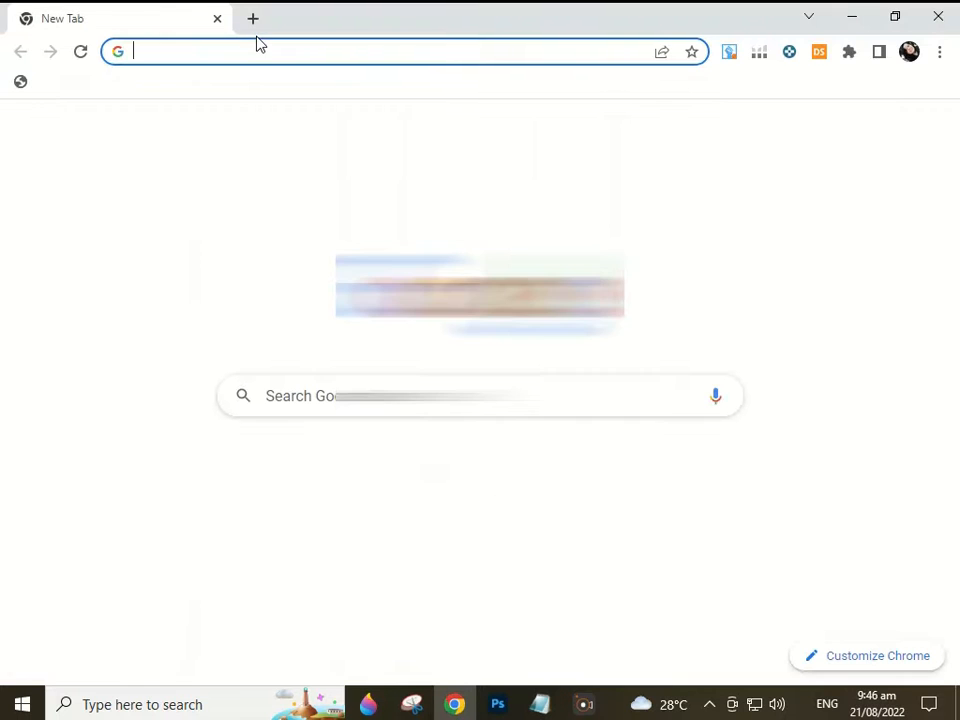
pyautogui.rightClick(258, 58)
pyautogui.click(310, 212)
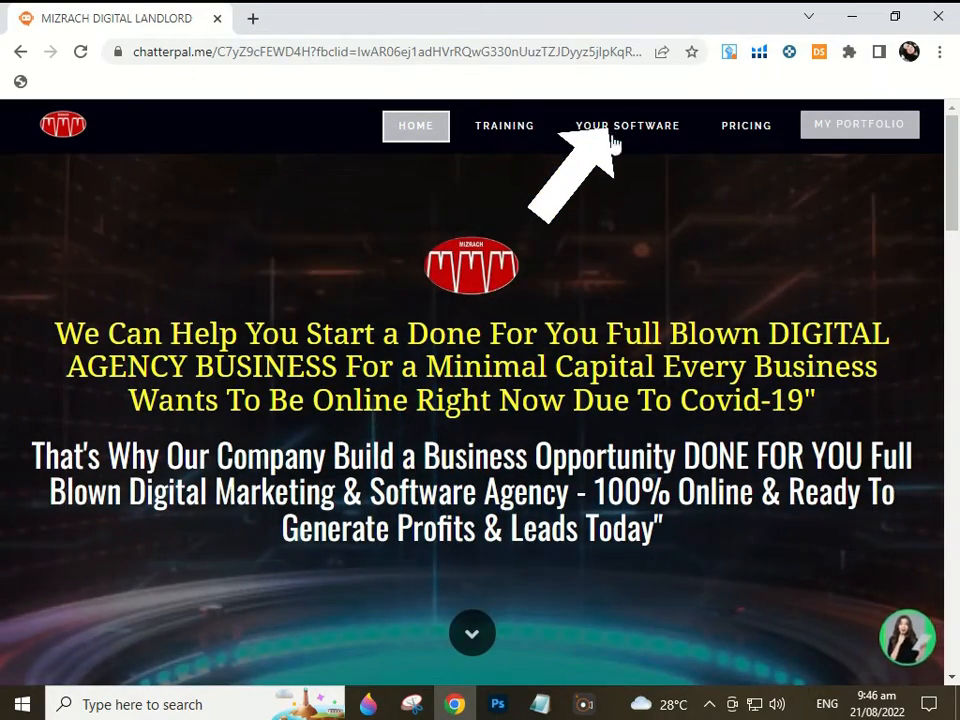
# Open Site Builder's Access My Account from the YOUR SOFTWARE section in a new tab
pyautogui.click(627, 128)
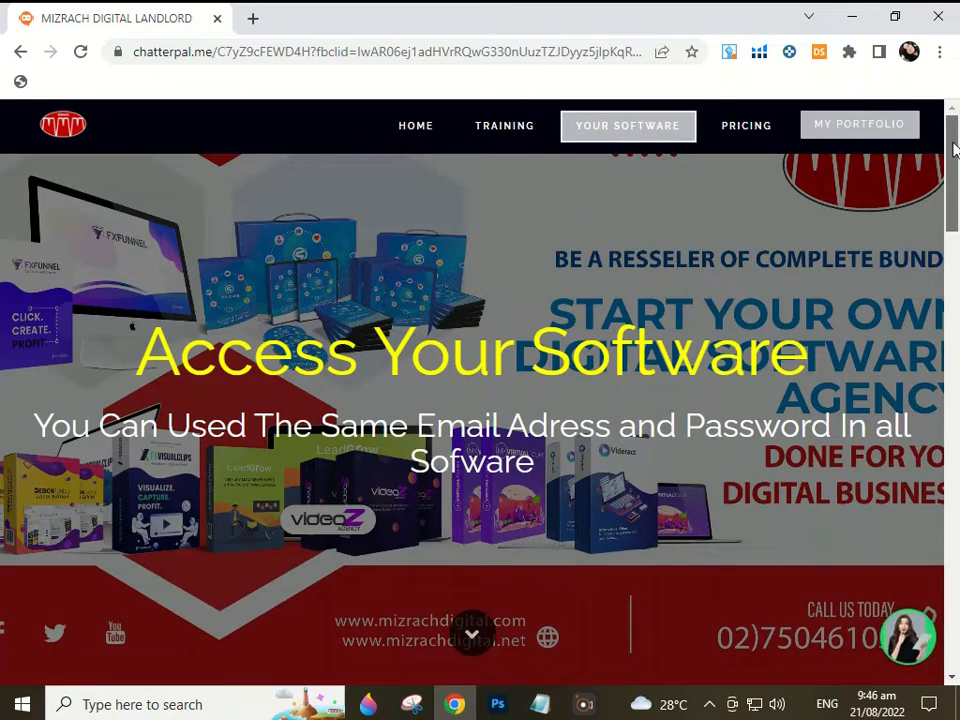
pyautogui.scroll(-3, 957, 215)
pyautogui.moveTo(957, 215); pyautogui.dragTo(957, 226)
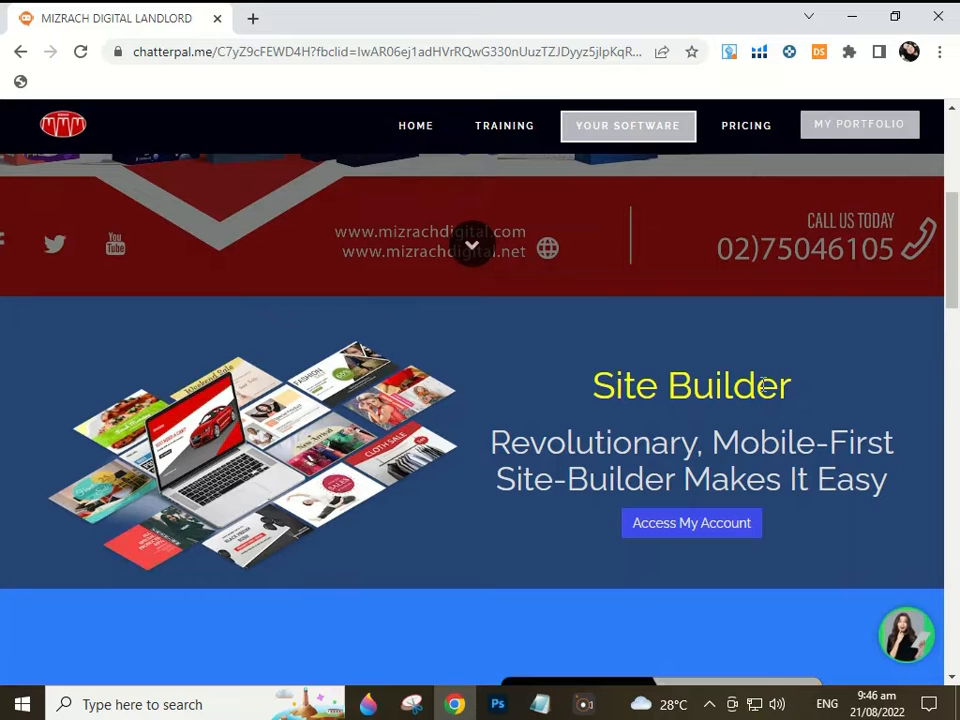
pyautogui.click(654, 530)
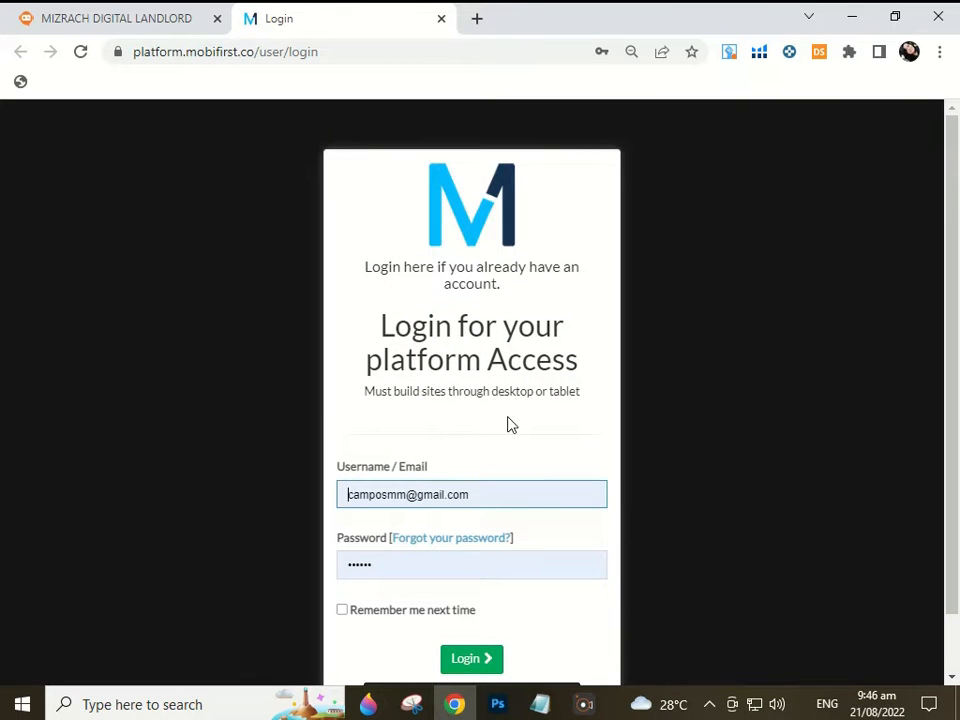
# Log in with the prefilled username and password, with Remember me next time ticked
pyautogui.click(354, 497)
pyautogui.moveTo(354, 497); pyautogui.dragTo(490, 496)
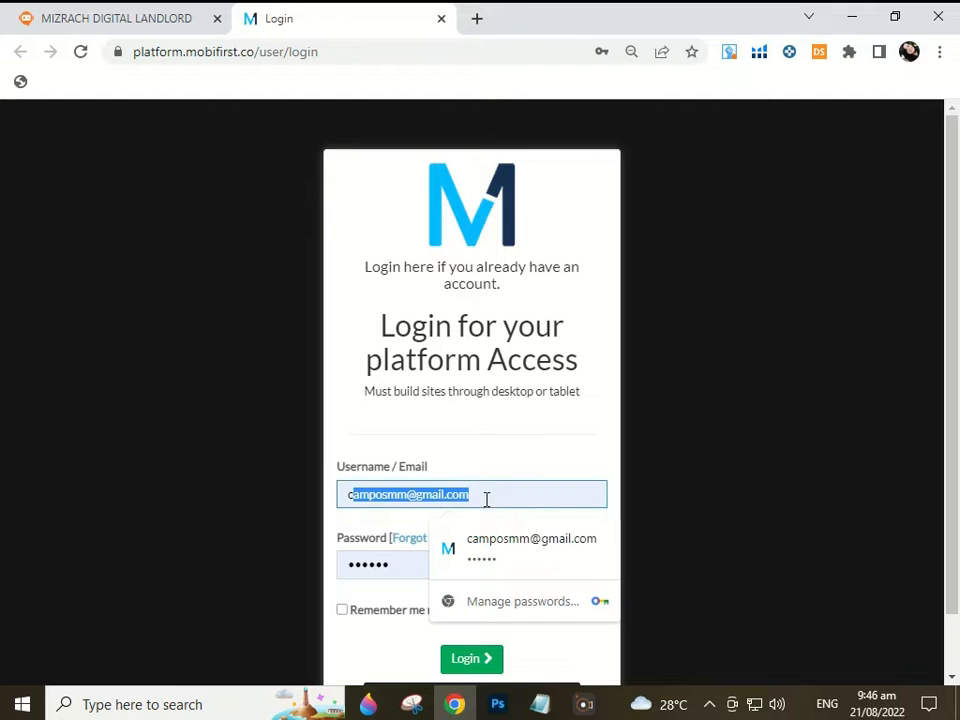
pyautogui.click(360, 565)
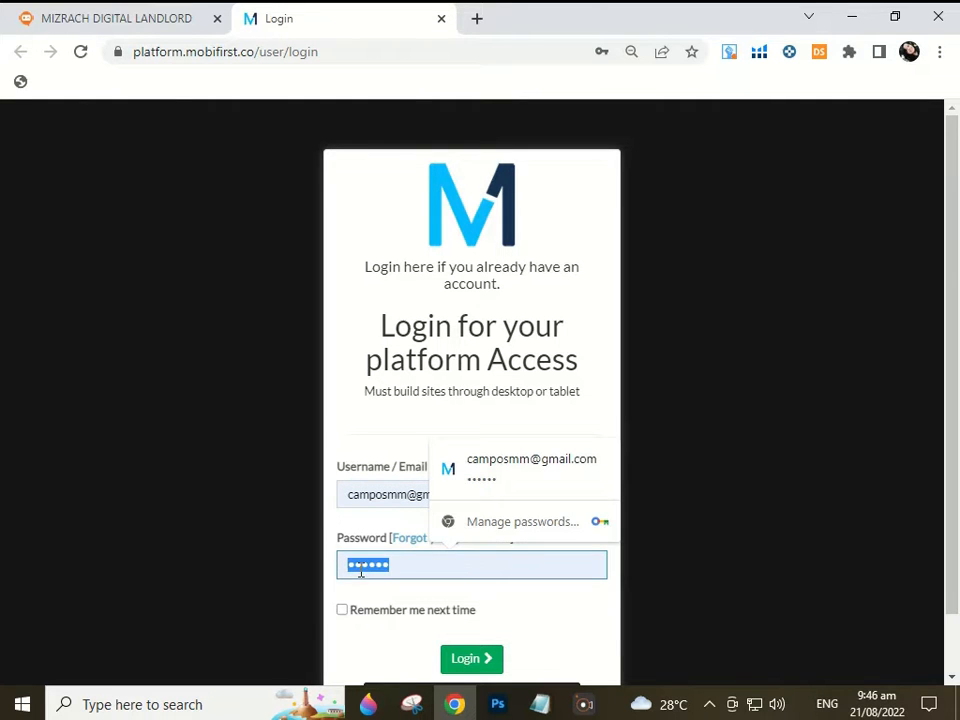
pyautogui.click(342, 611)
pyautogui.scroll(-1, 826, 488)
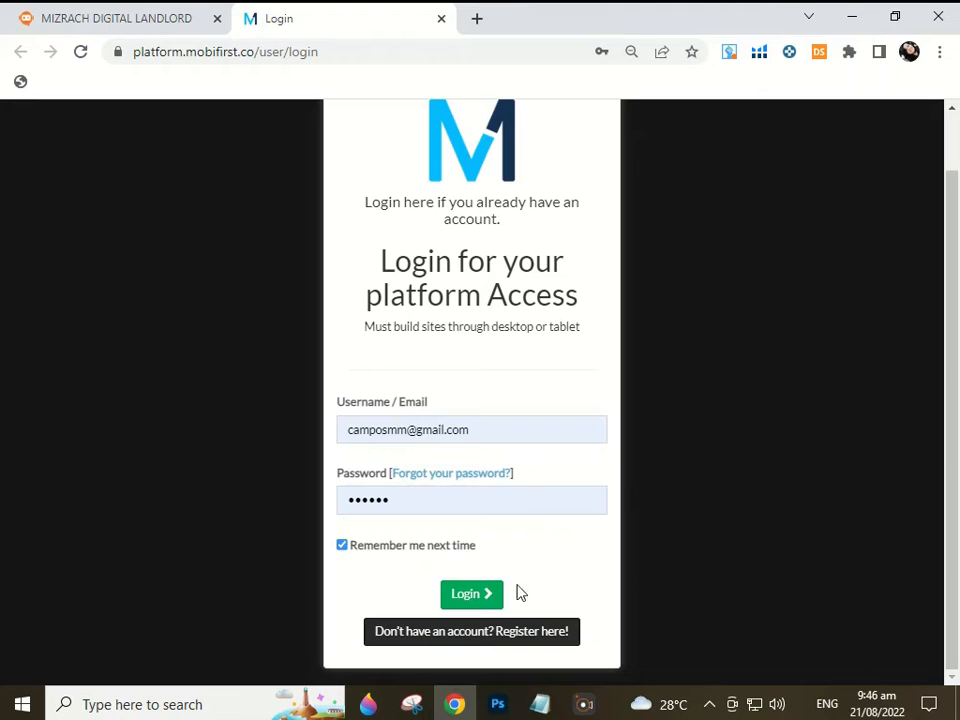
pyautogui.click(471, 595)
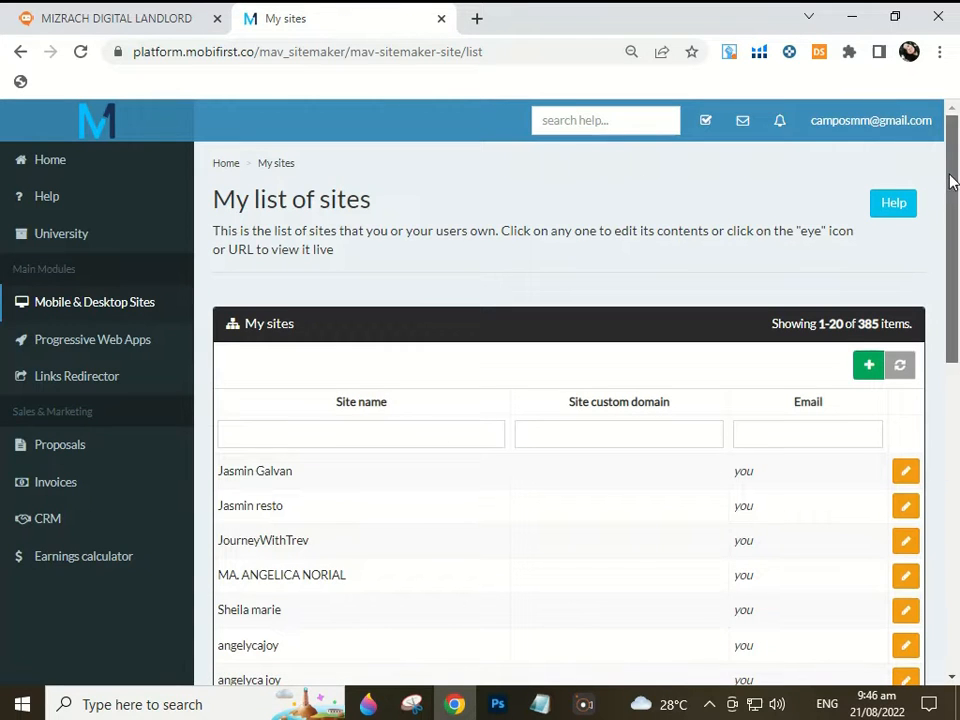
# Create a new site from the bottom of My list of sites and confirm using the template wizard
pyautogui.scroll(-5, 958, 380)
pyautogui.scroll(-3, 958, 368)
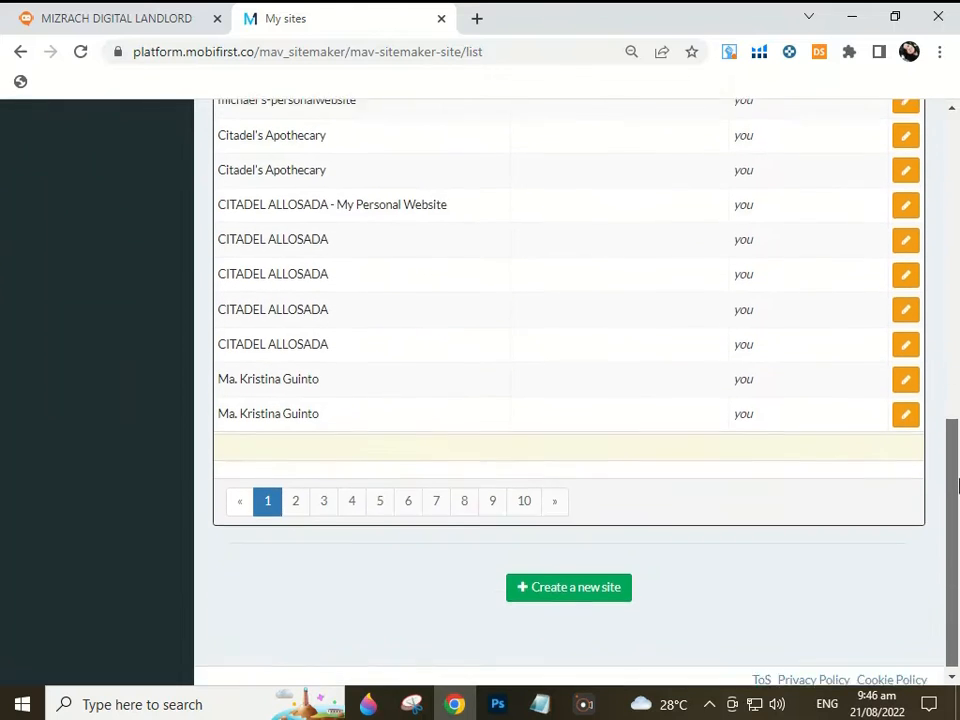
pyautogui.click(586, 592)
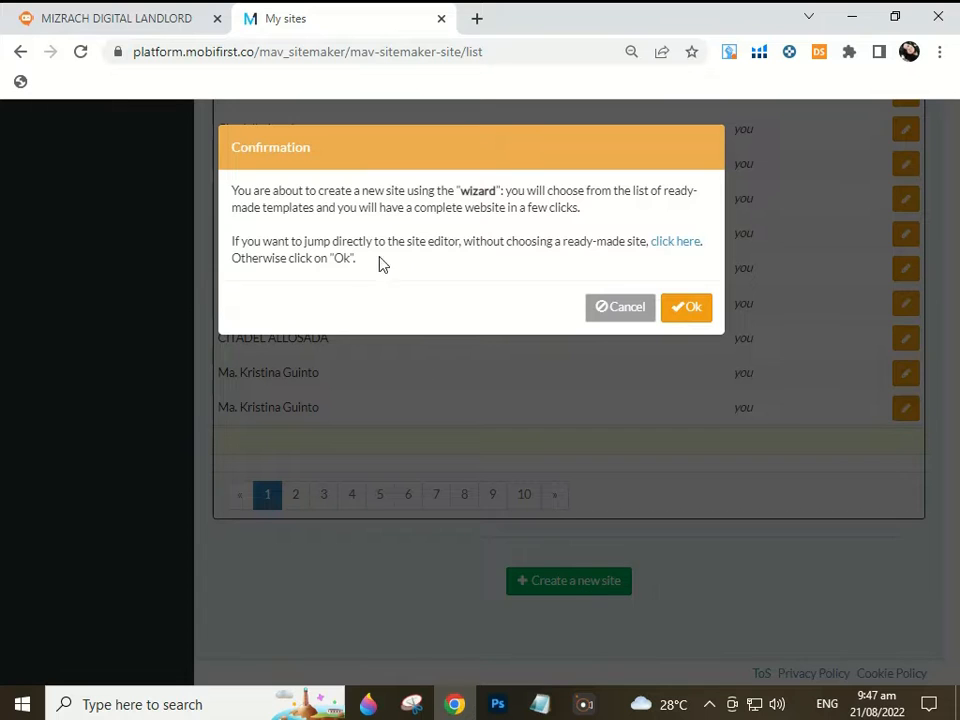
pyautogui.click(700, 314)
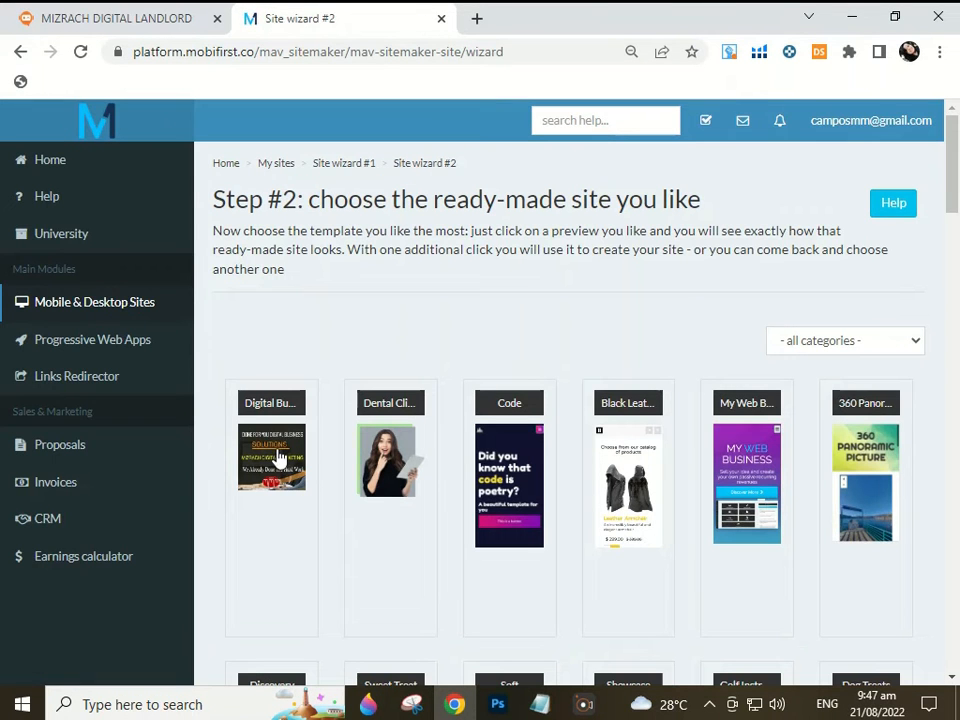
# Choose the Digital Business Partners template from the ready-made site gallery
pyautogui.hotkey('ctrl', '+')
pyautogui.hotkey('ctrl', '+')
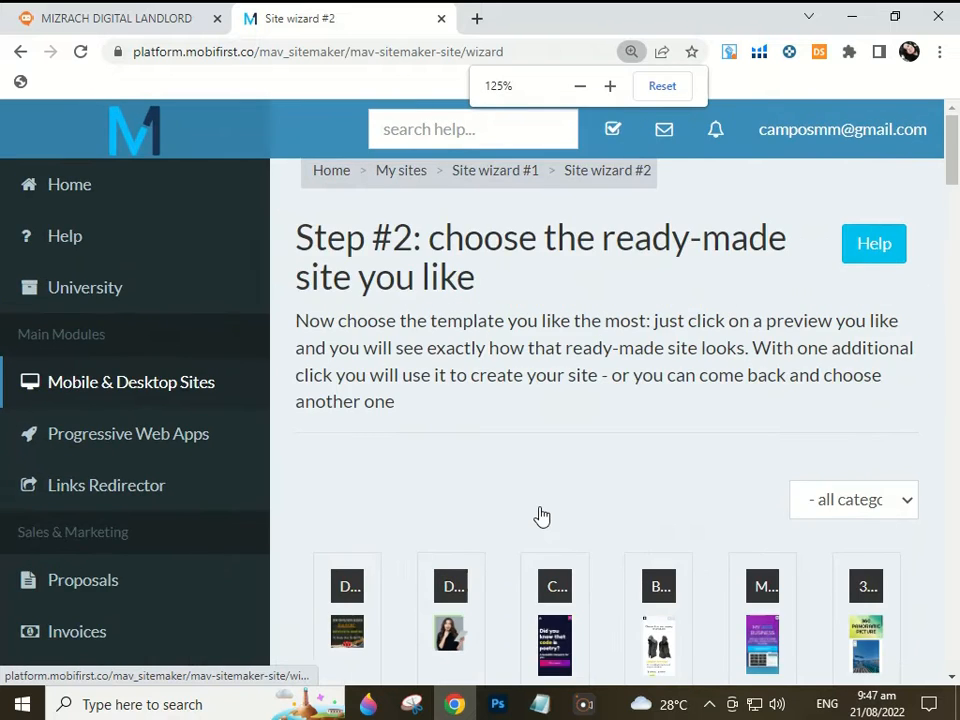
pyautogui.hotkey('ctrl', '-')
pyautogui.hotkey('ctrl', '-')
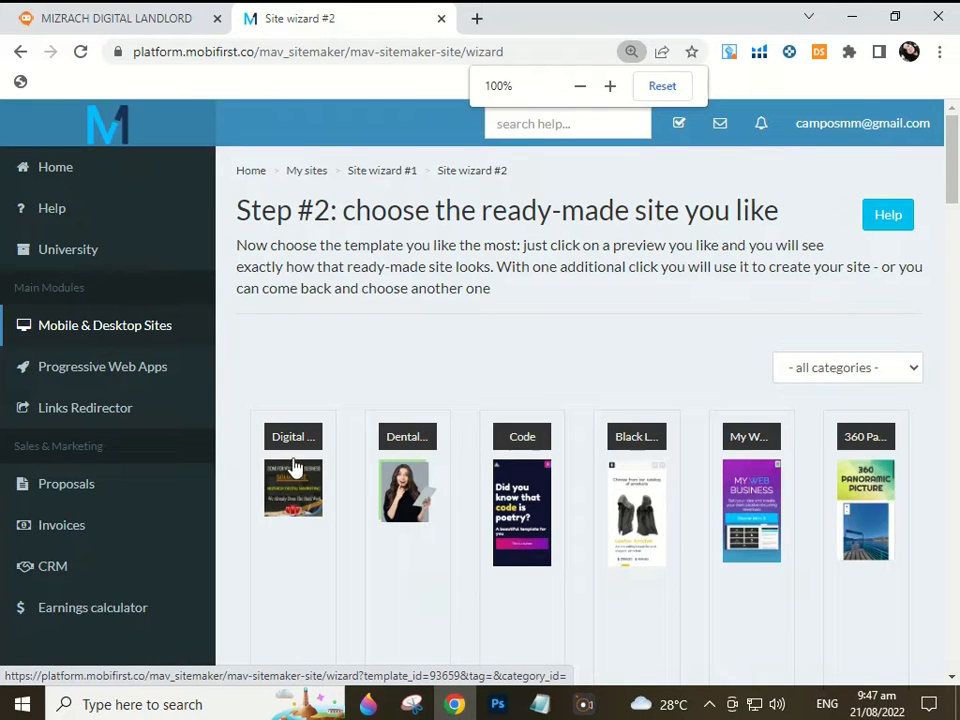
pyautogui.click(294, 470)
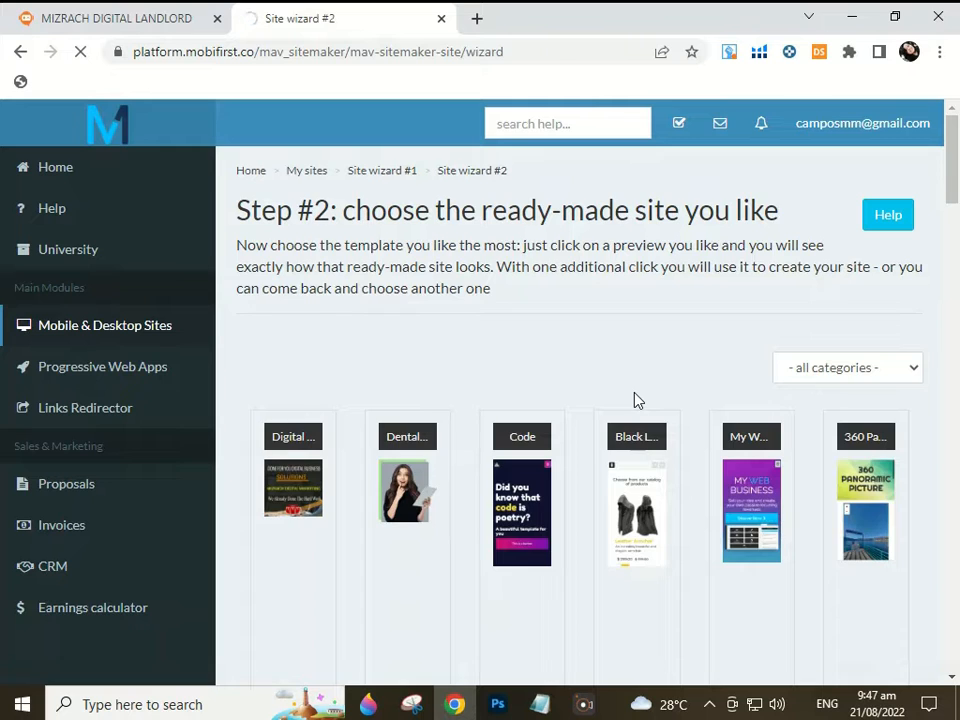
pyautogui.moveTo(958, 272); pyautogui.dragTo(958, 310)
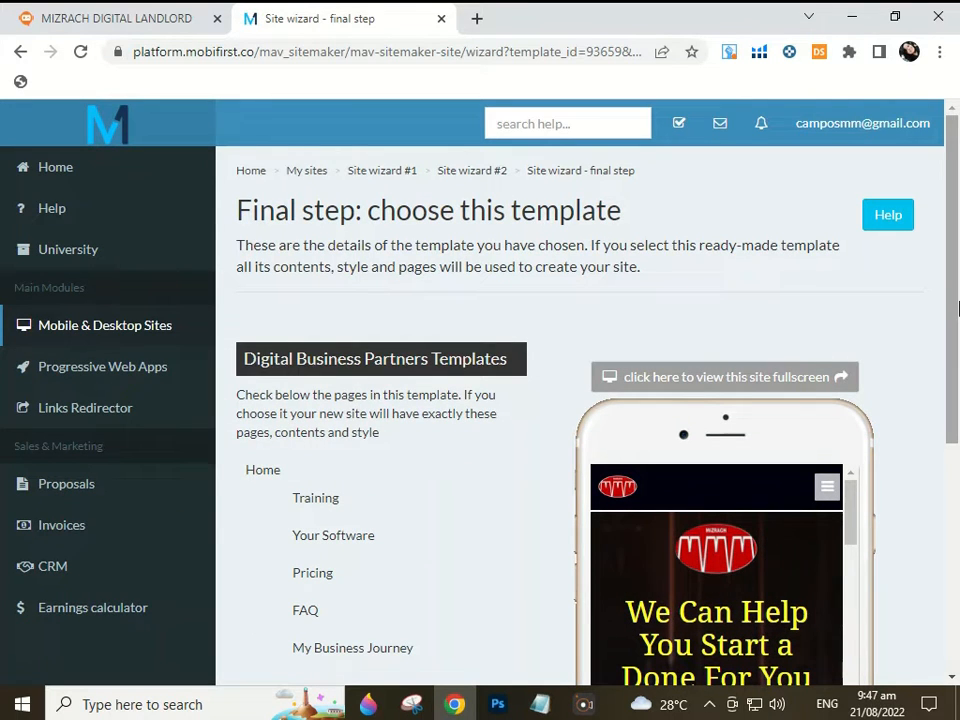
# Create the site from the Digital Business Partners template, naming it with the owner's full name
pyautogui.moveTo(958, 272); pyautogui.dragTo(957, 344)
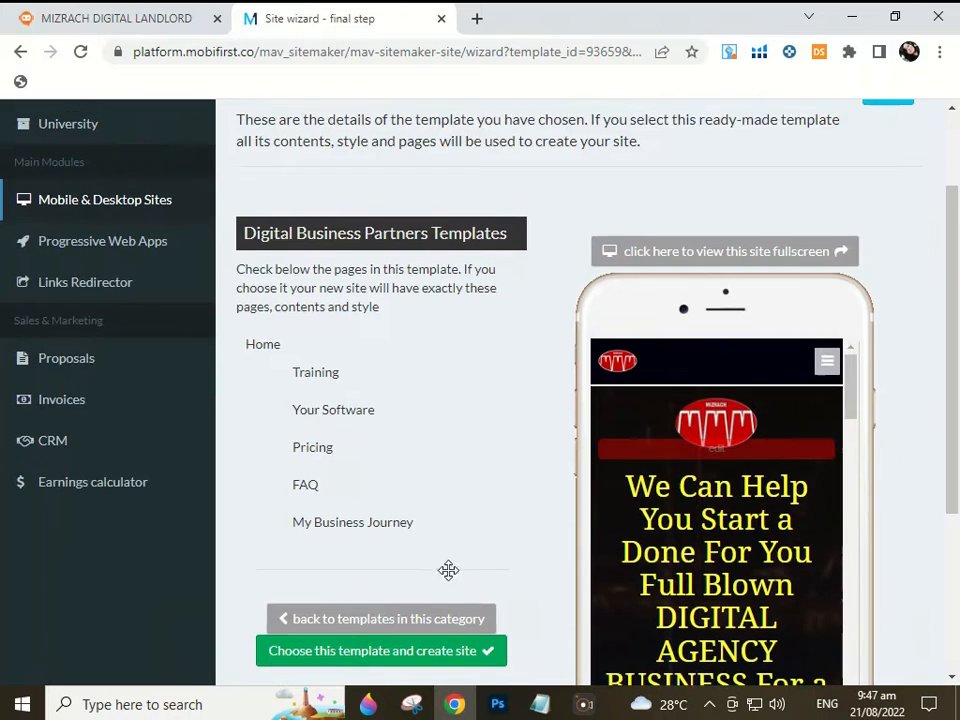
pyautogui.scroll(-1, 400, 530)
pyautogui.click(362, 562)
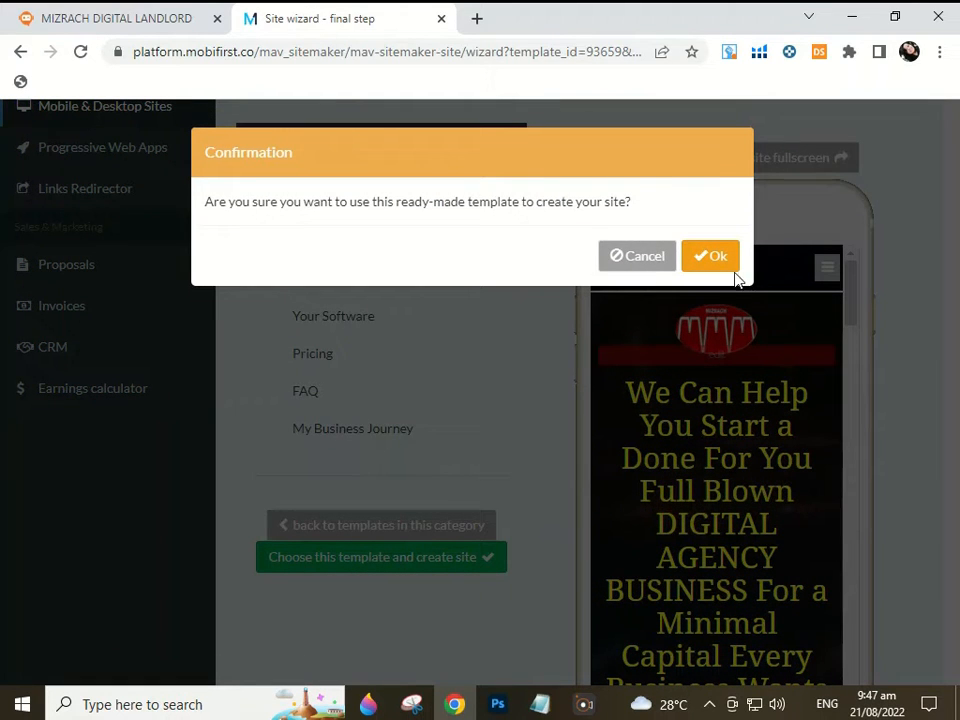
pyautogui.click(714, 256)
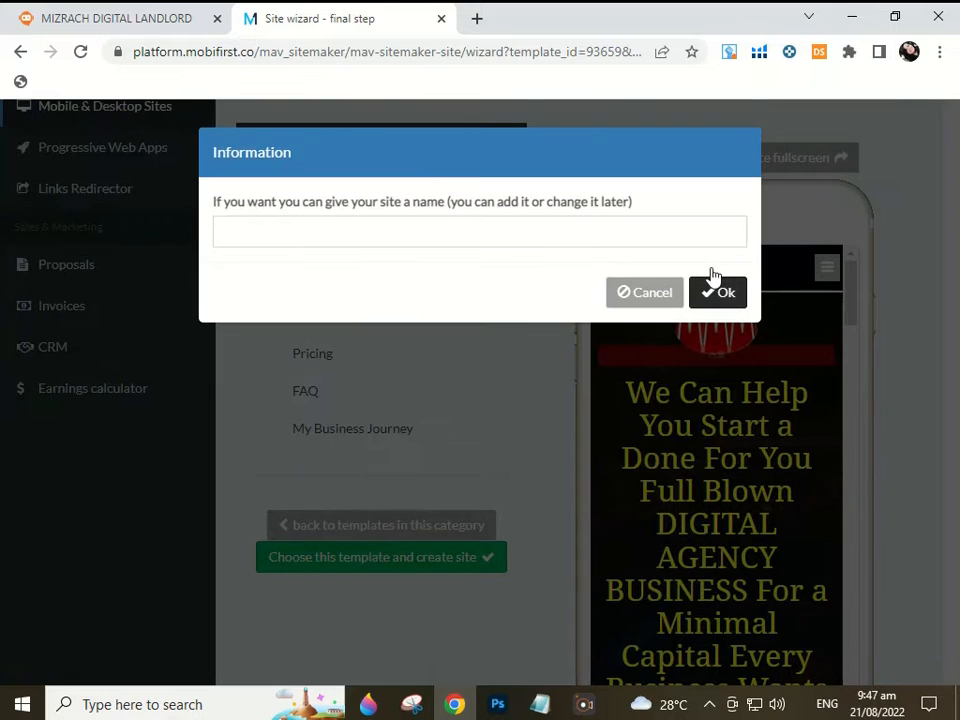
pyautogui.click(596, 231)
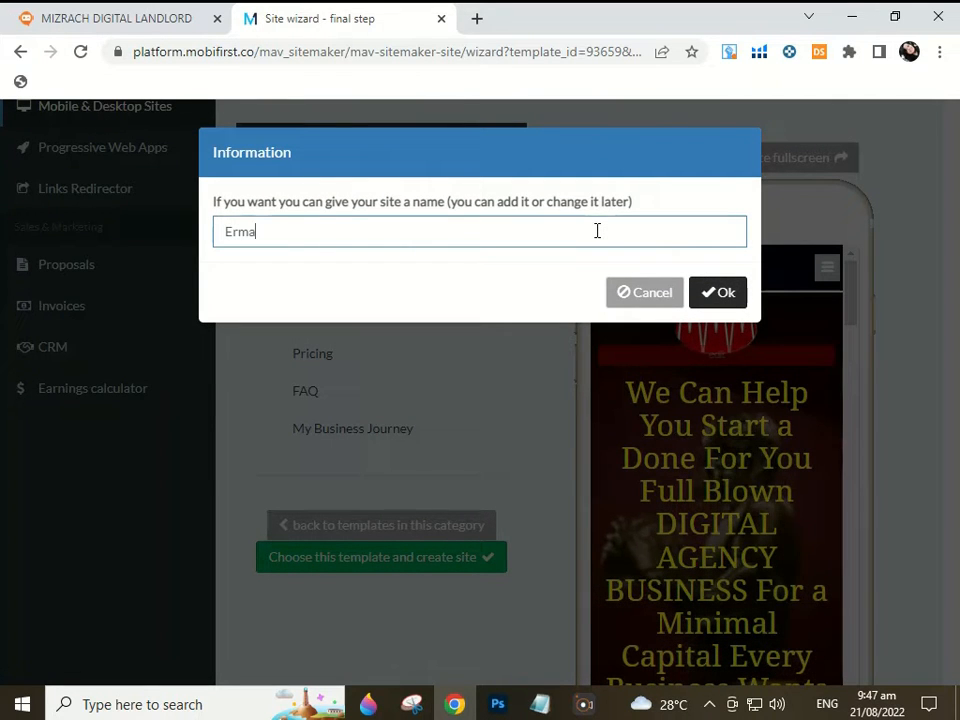
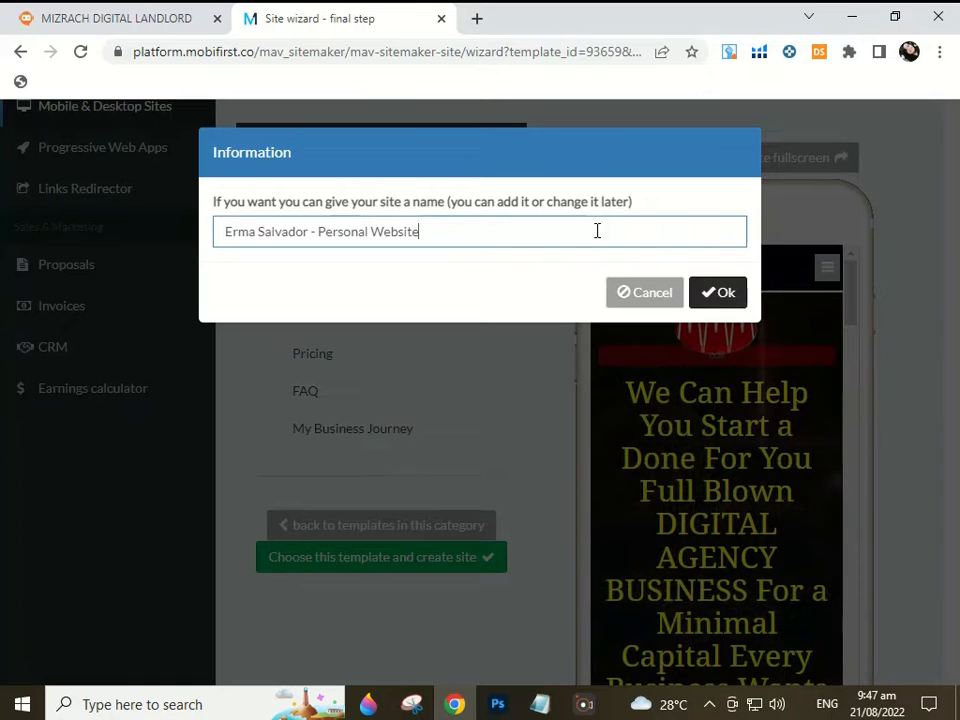
pyautogui.click(722, 292)
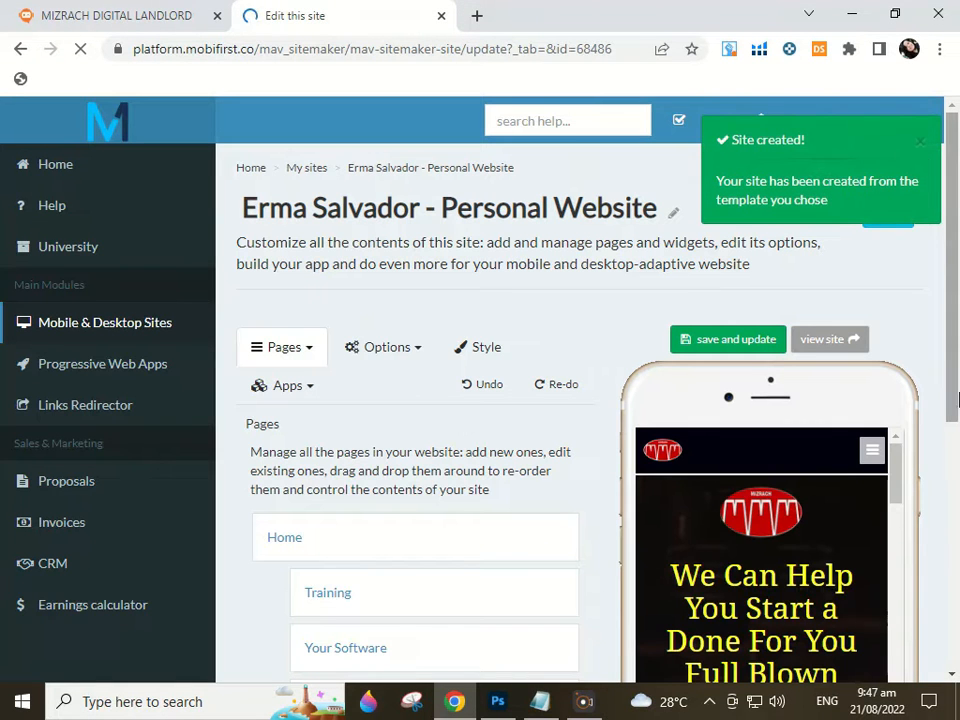
# Open the Home page's person-name Contentblock widget for editing
pyautogui.scroll(-1, 430, 465)
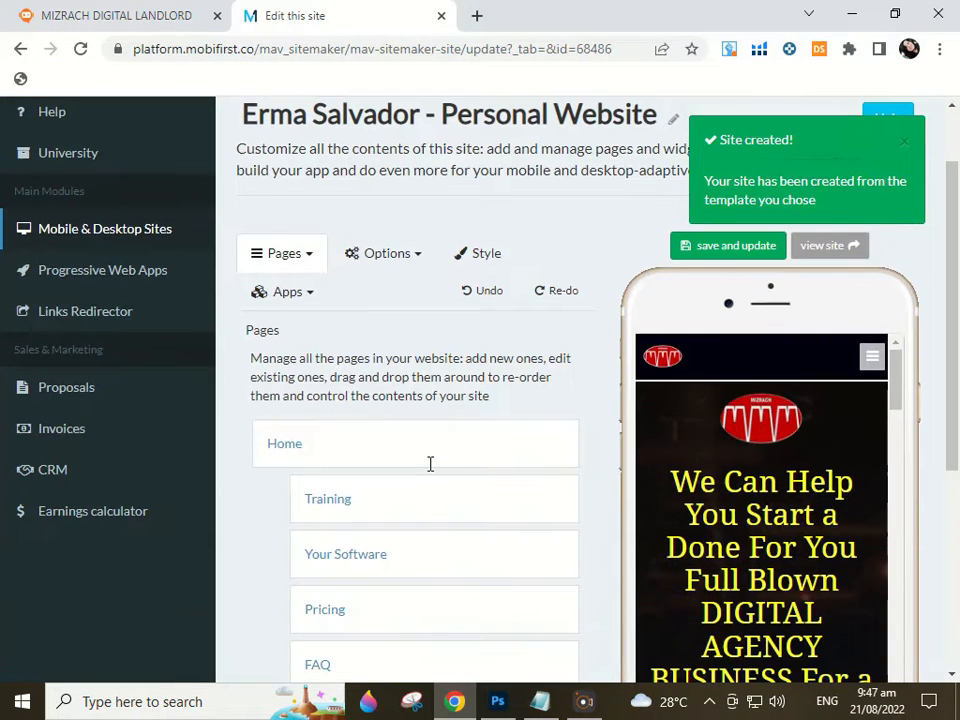
pyautogui.click(289, 455)
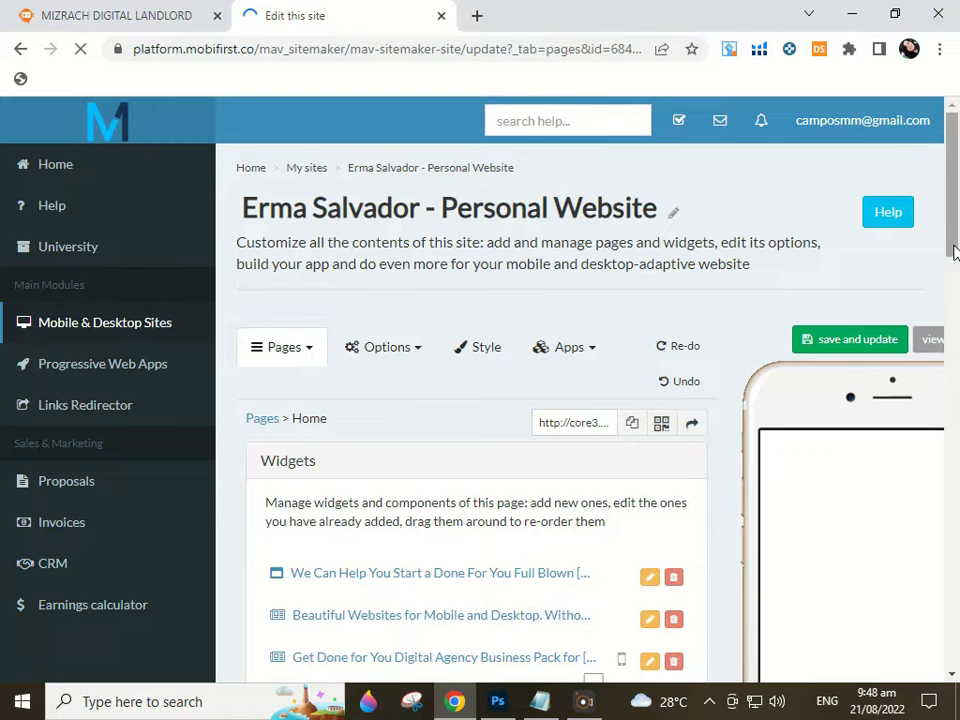
pyautogui.moveTo(953, 204); pyautogui.dragTo(958, 426)
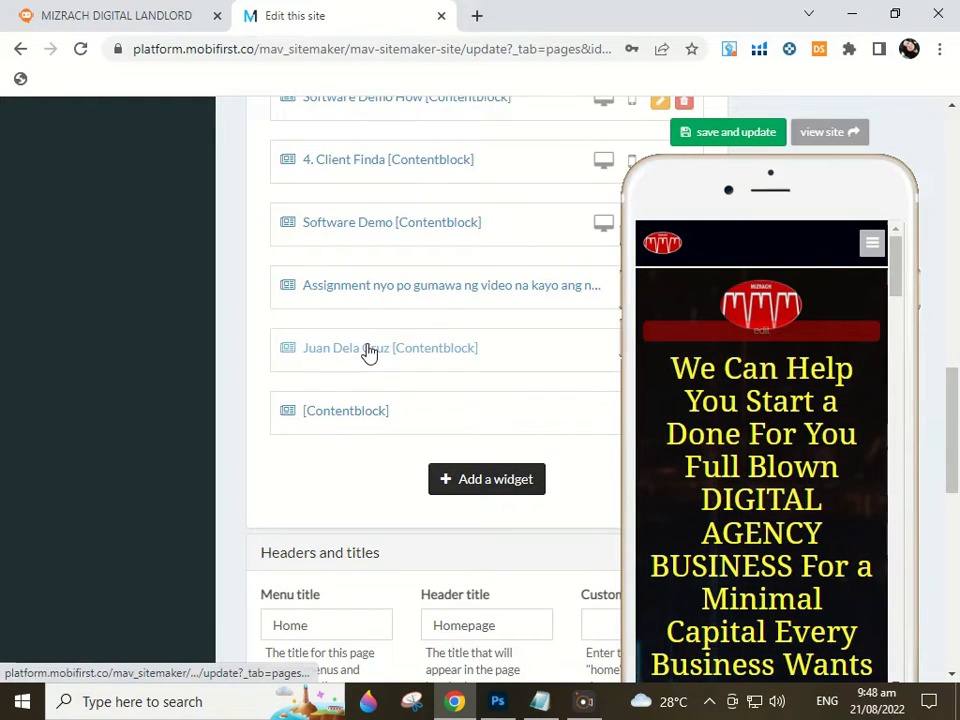
pyautogui.click(399, 355)
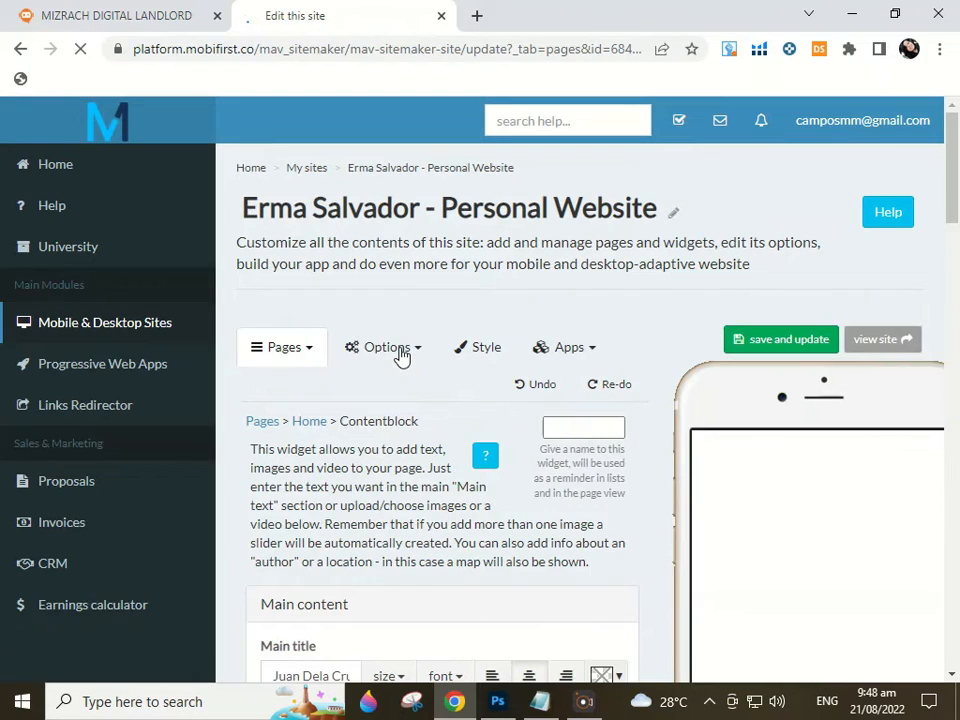
# Replace the Contentblock's main title text with the owner's full name
pyautogui.scroll(-3, 390, 424)
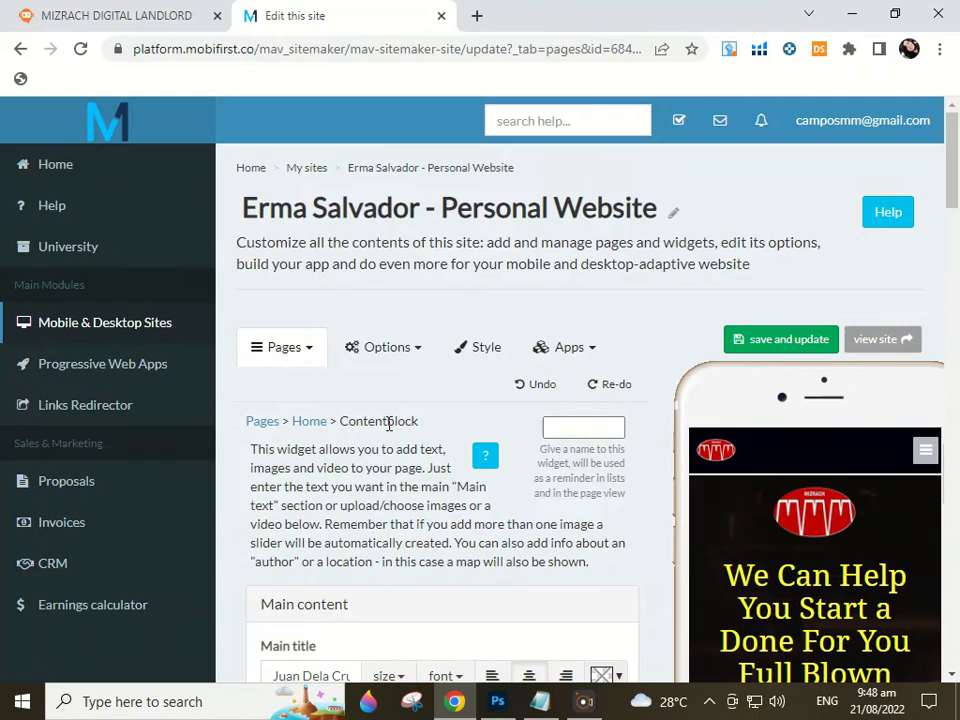
pyautogui.scroll(-1, 389, 424)
pyautogui.scroll(-2, 389, 424)
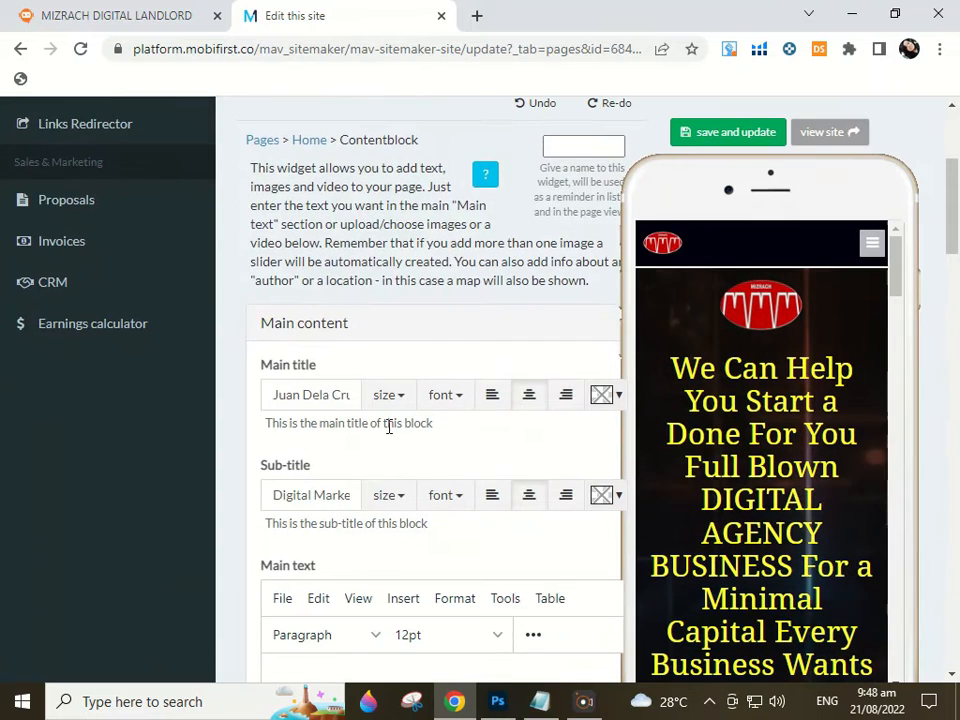
pyautogui.scroll(-1, 389, 424)
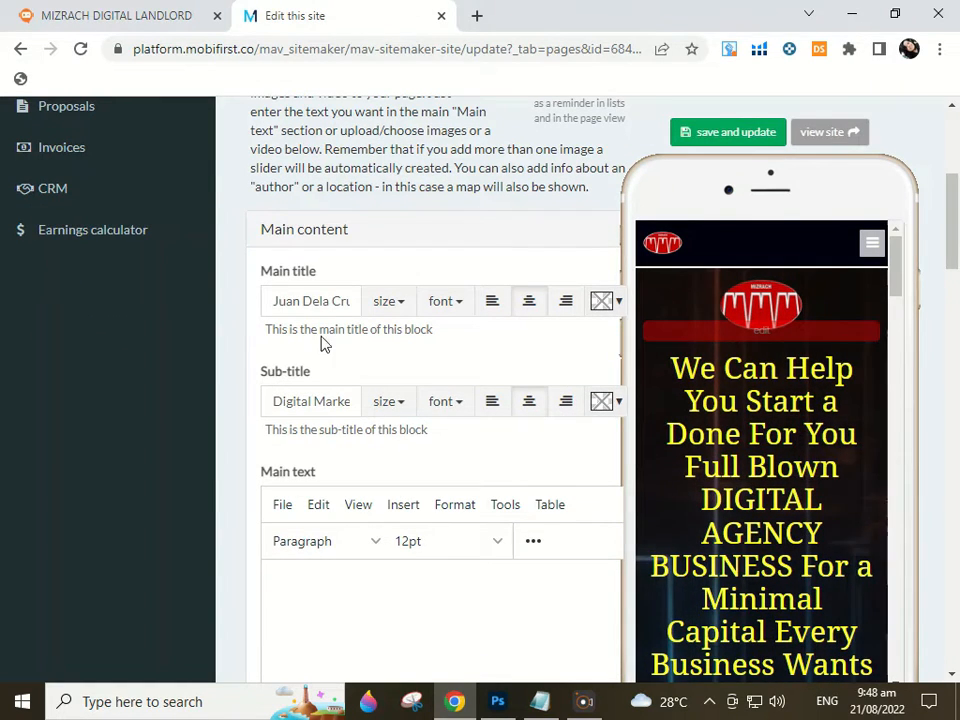
pyautogui.tripleClick(275, 302)
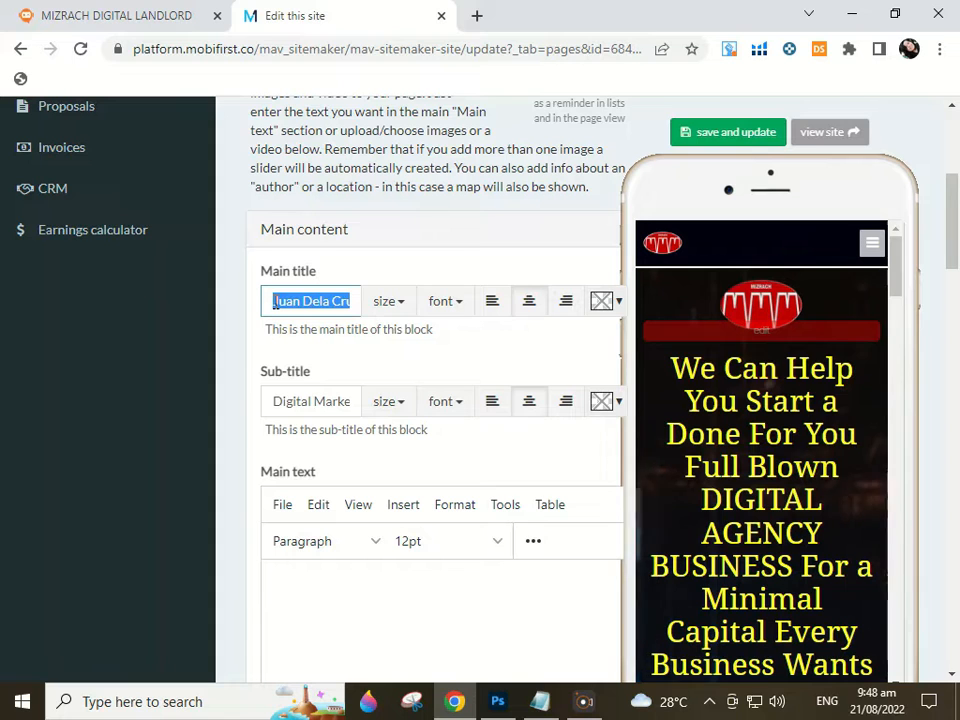
pyautogui.press('BackSpace')
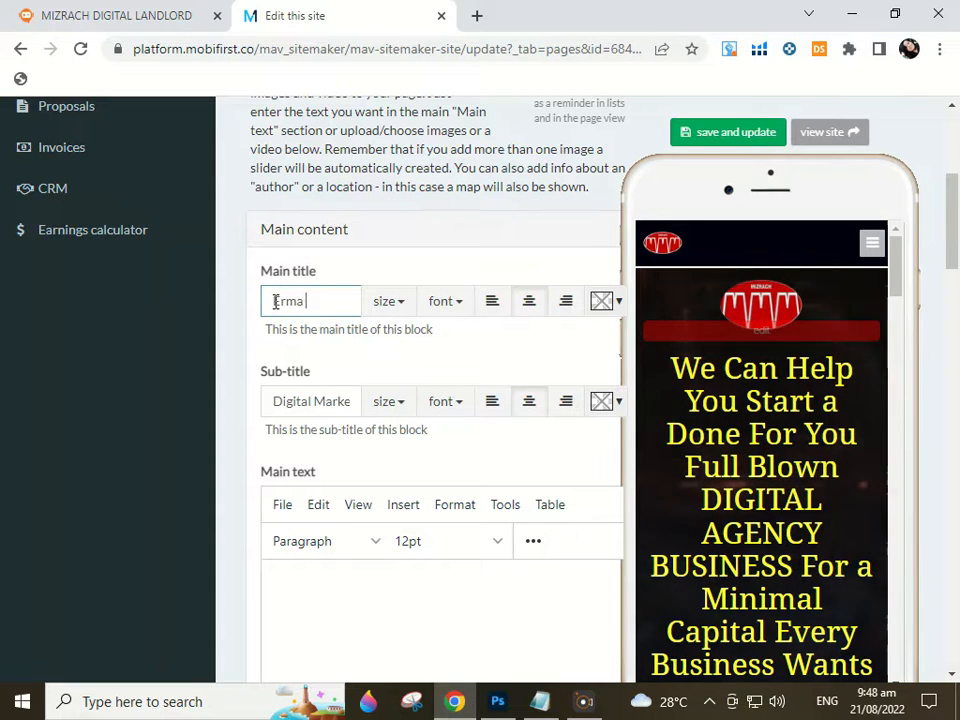
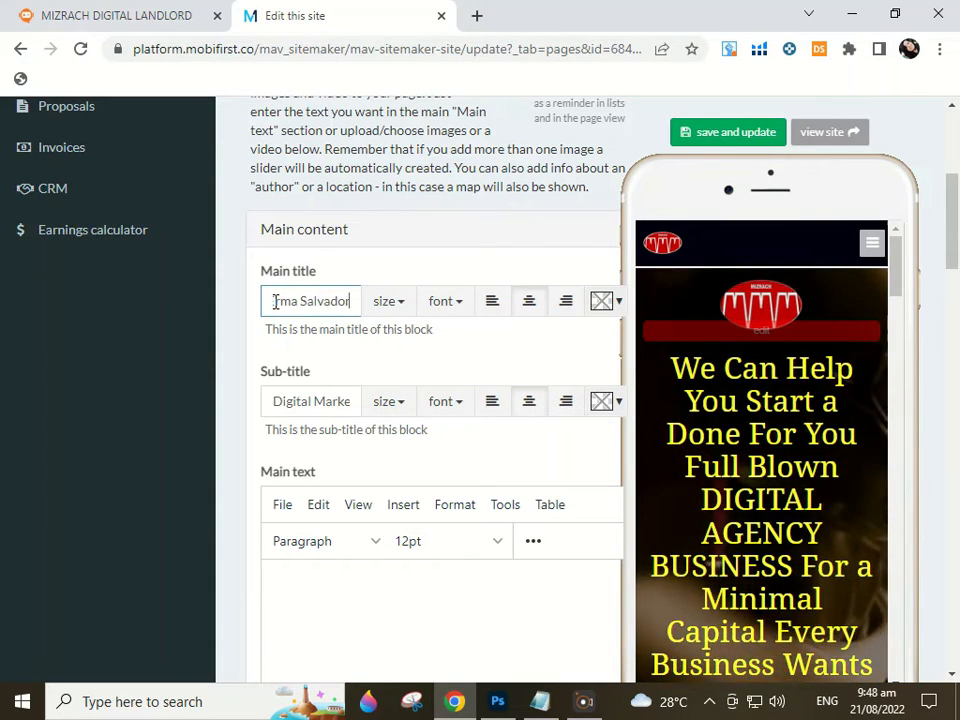
# Set the main title to 48px size in the Pacifico font
pyautogui.click(420, 305)
pyautogui.click(390, 303)
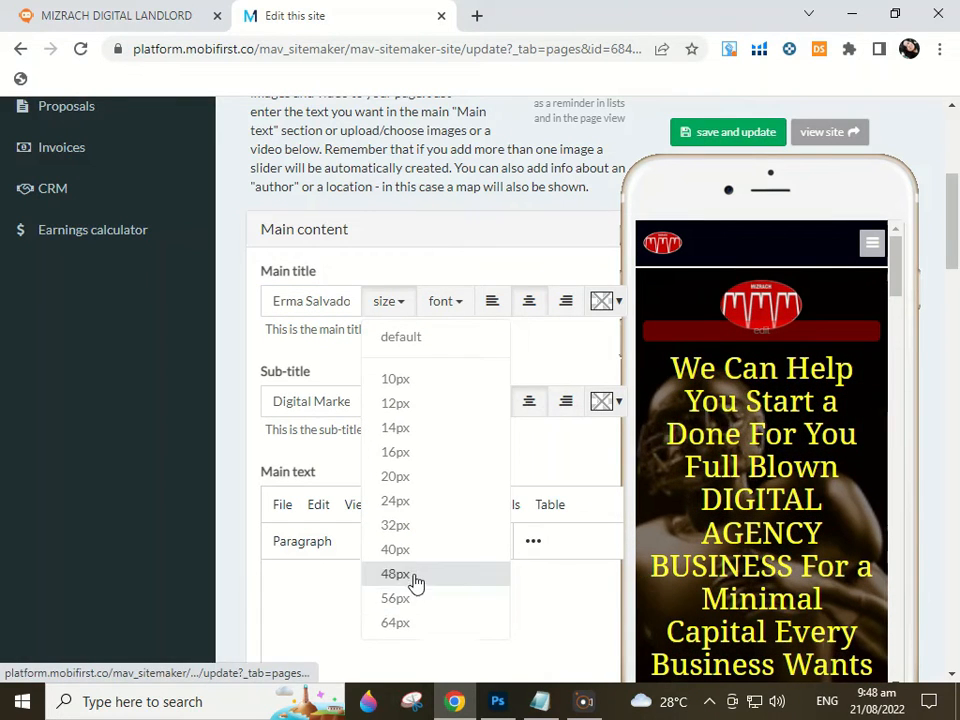
pyautogui.click(412, 576)
pyautogui.click(441, 302)
pyautogui.scroll(-1, 478, 517)
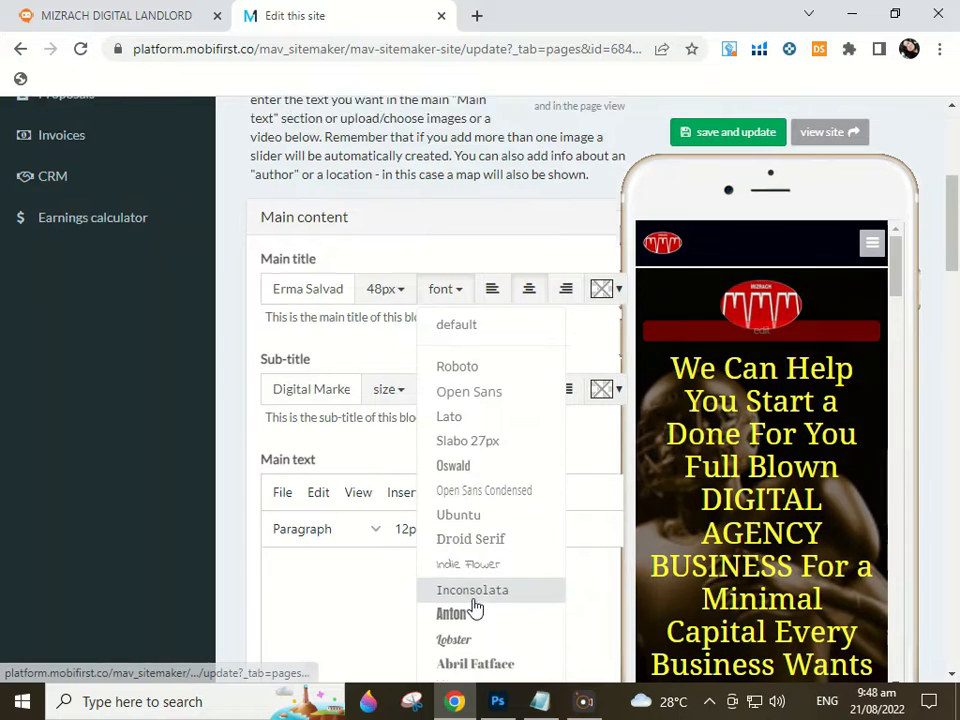
pyautogui.click(462, 630)
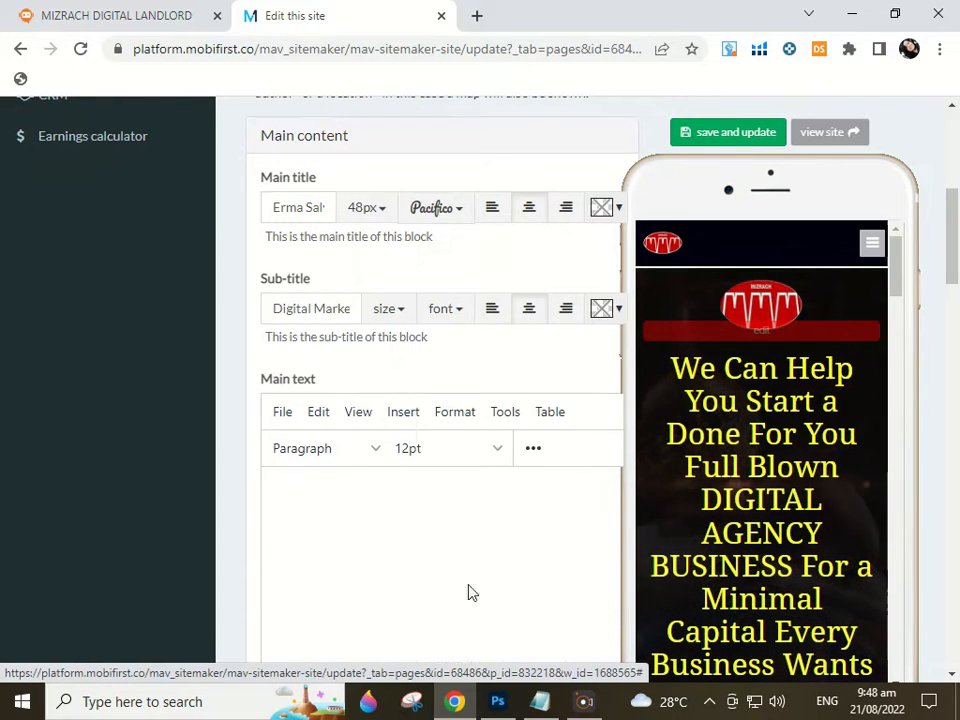
pyautogui.scroll(1, 529, 371)
# Set the main title colour to red
pyautogui.click(604, 302)
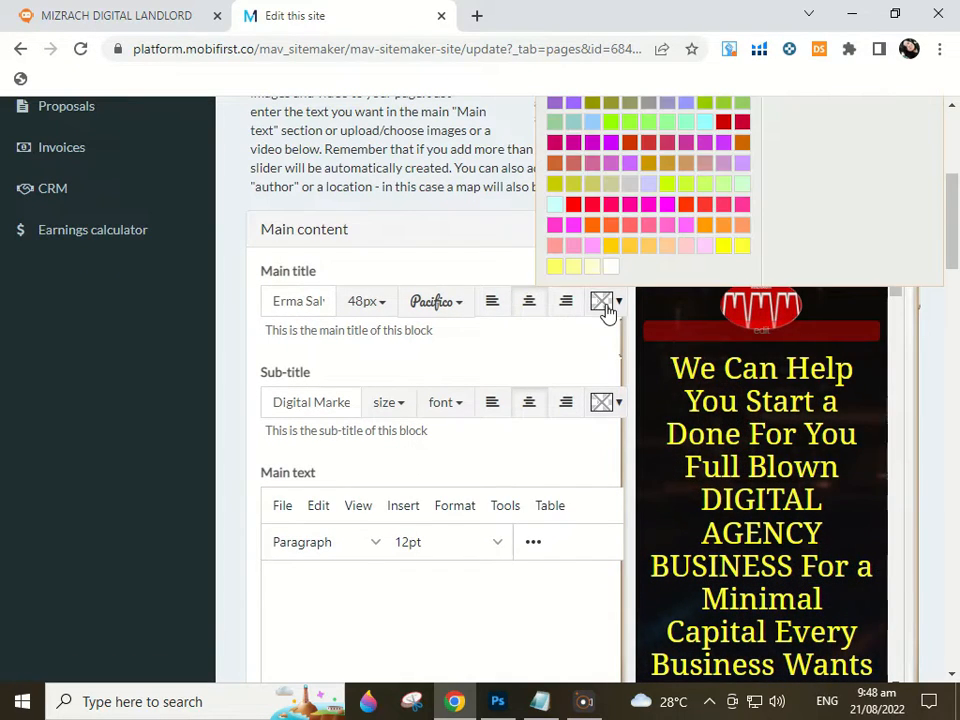
pyautogui.click(741, 124)
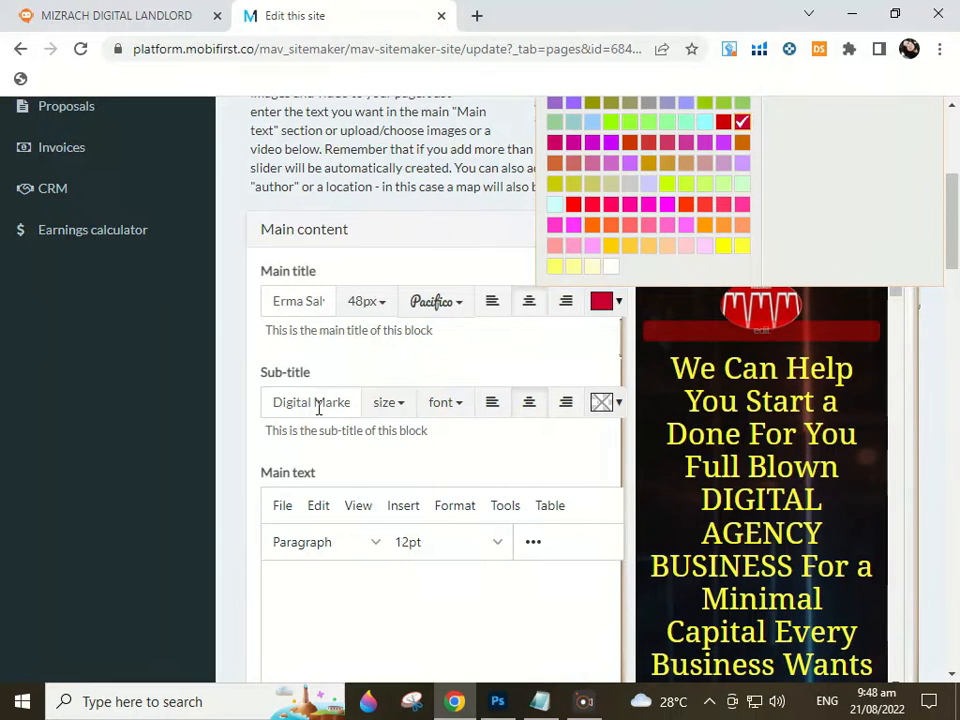
pyautogui.click(318, 407)
# Style the sub-title as 40px Oswald in pale yellow
pyautogui.click(382, 406)
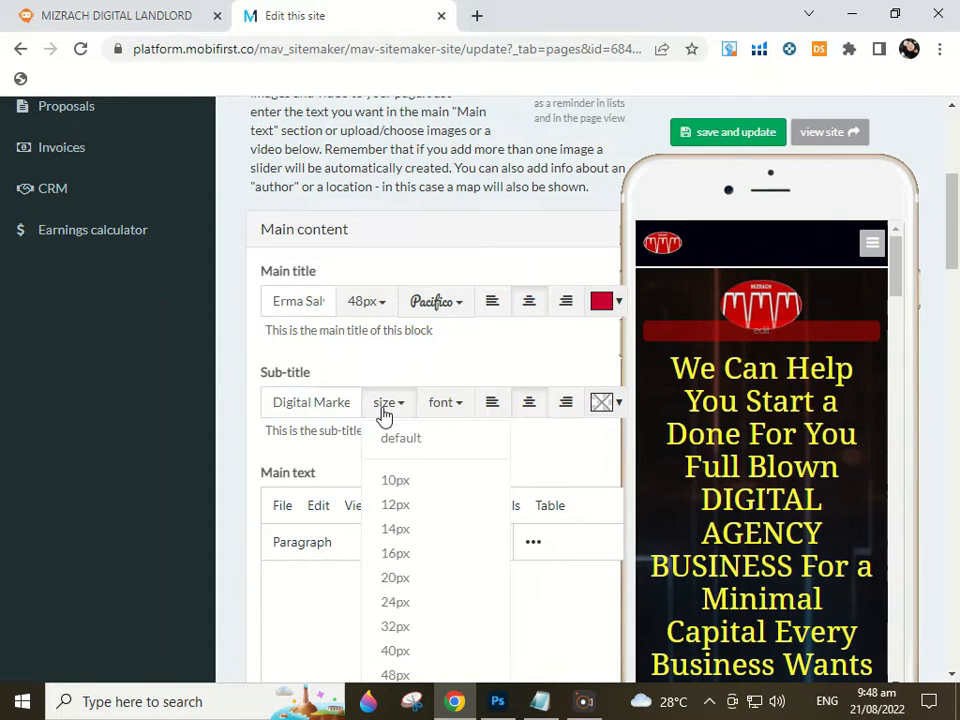
pyautogui.scroll(-1, 428, 594)
pyautogui.click(410, 558)
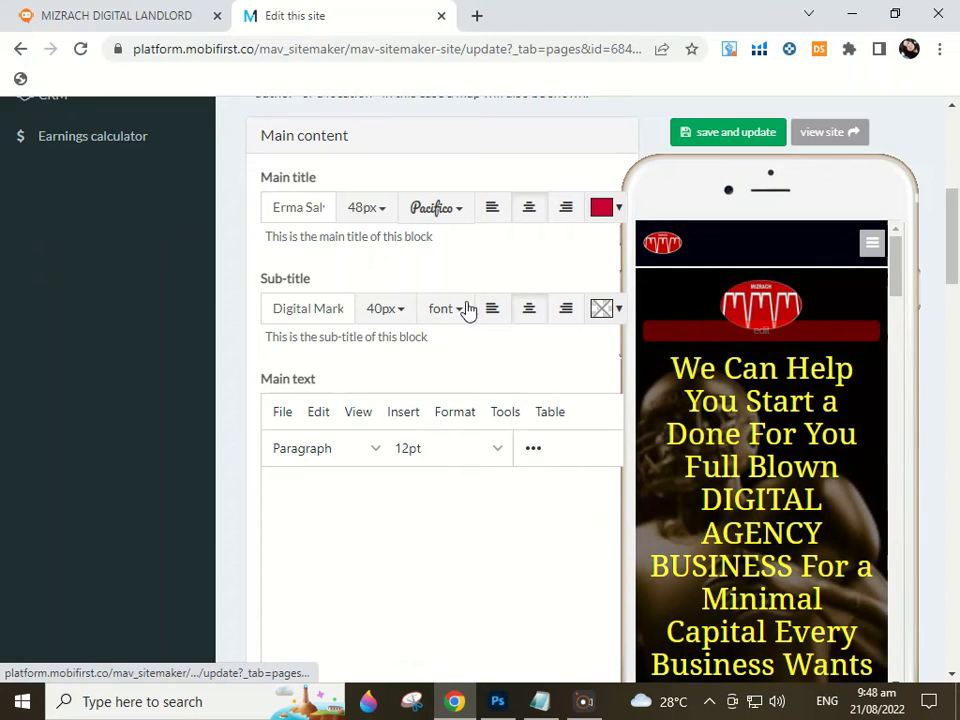
pyautogui.click(452, 311)
pyautogui.click(455, 487)
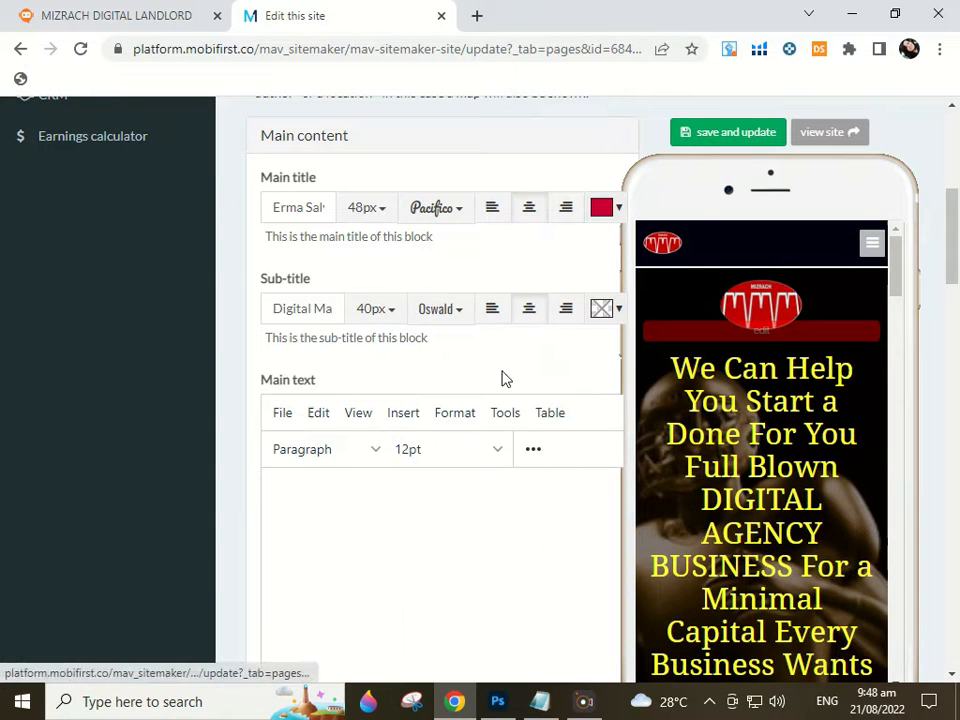
pyautogui.click(601, 310)
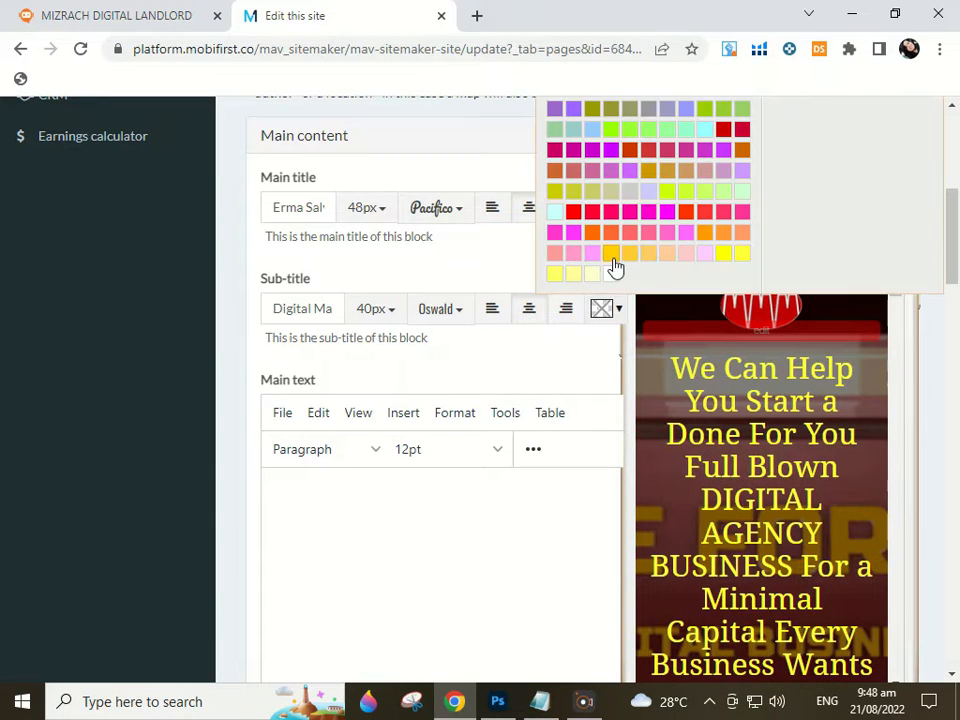
pyautogui.scroll(-2, 378, 381)
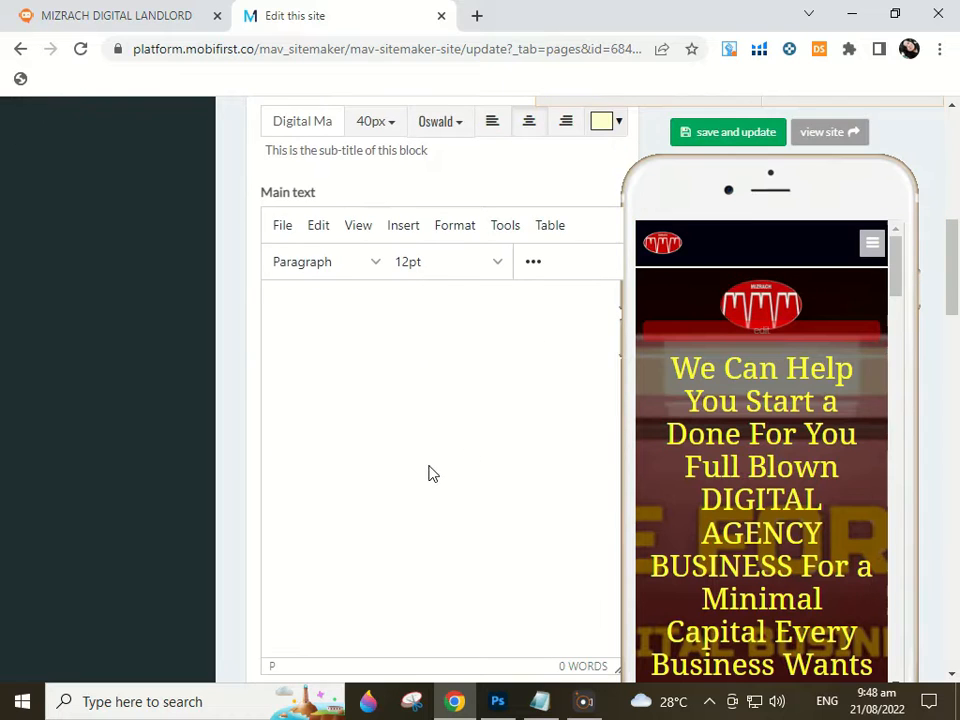
pyautogui.scroll(-5, 428, 474)
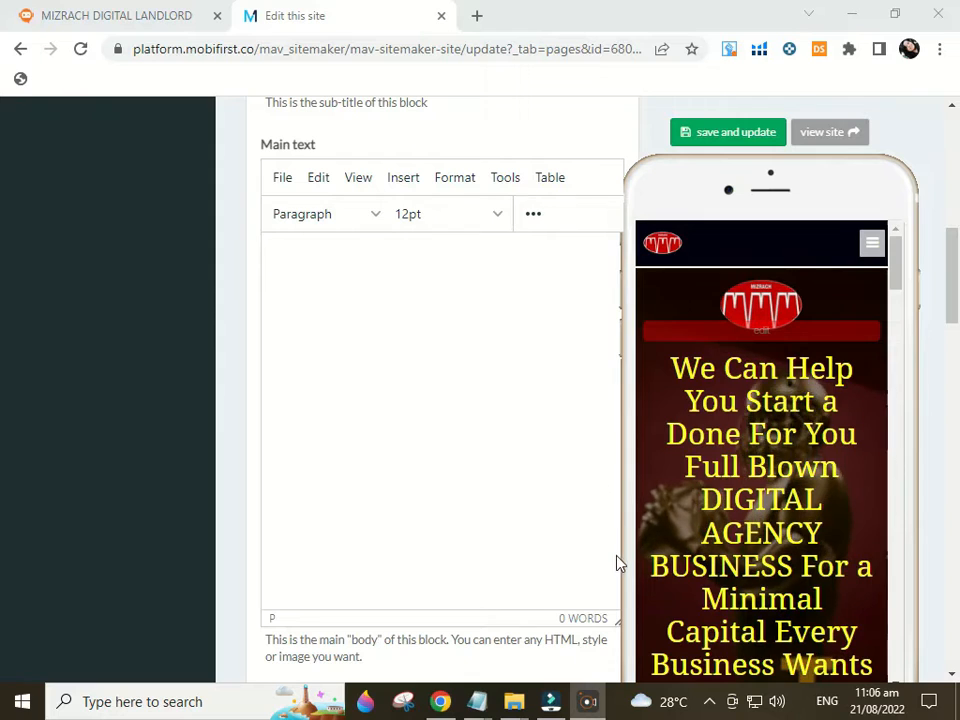
pyautogui.scroll(-7, 47, 414)
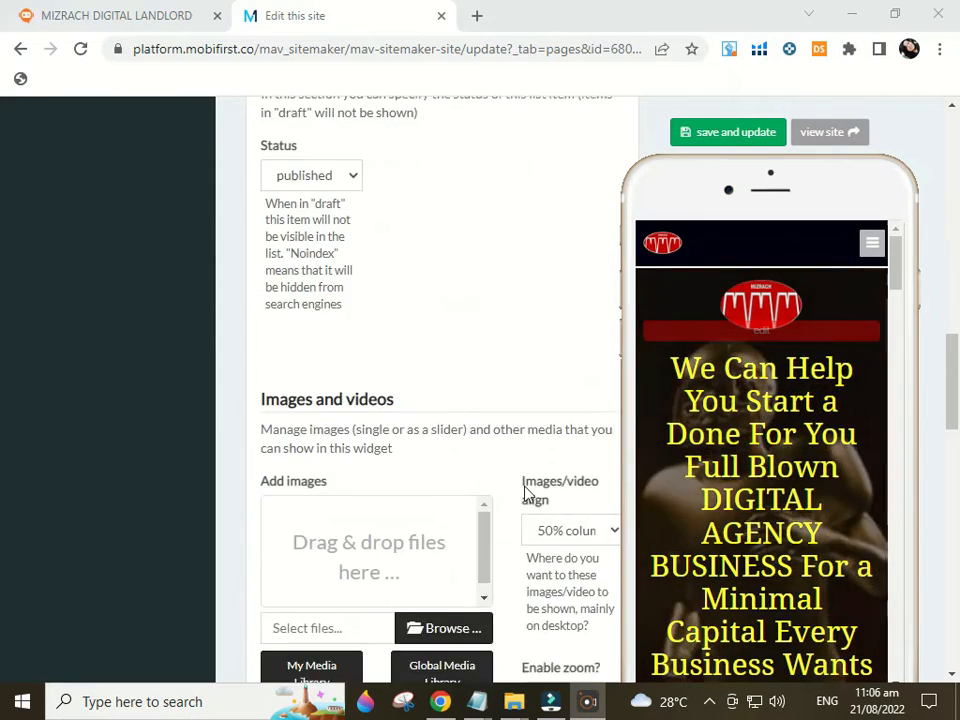
# Upload 'portfolio pic' from Downloads into the Contentblock's Images and videos section
pyautogui.scroll(-3, 528, 492)
pyautogui.scroll(1, 396, 349)
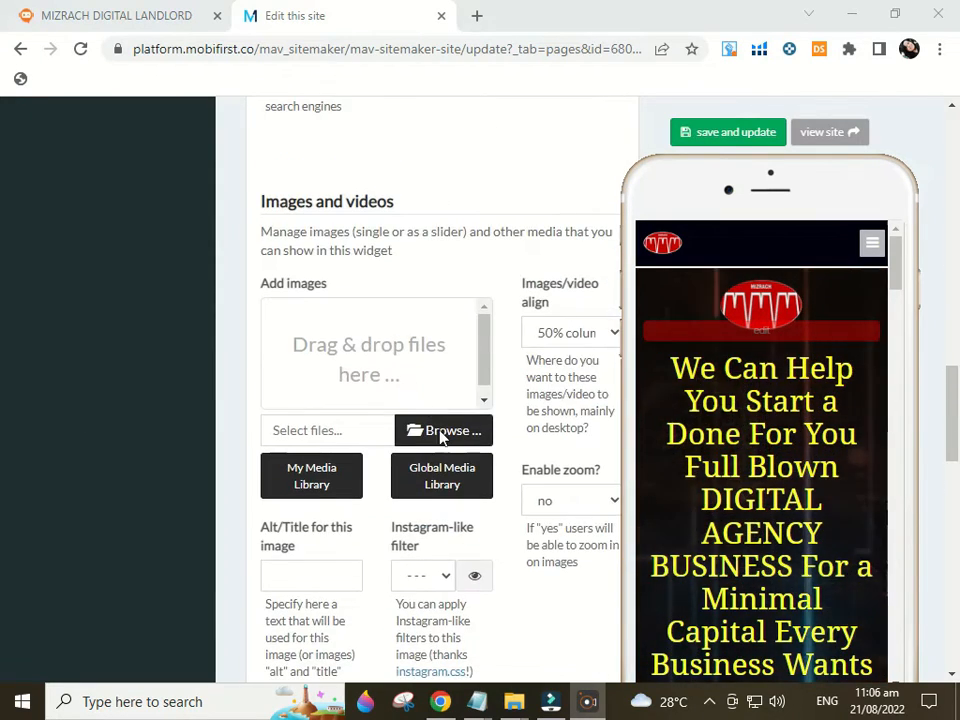
pyautogui.click(440, 432)
pyautogui.click(380, 303)
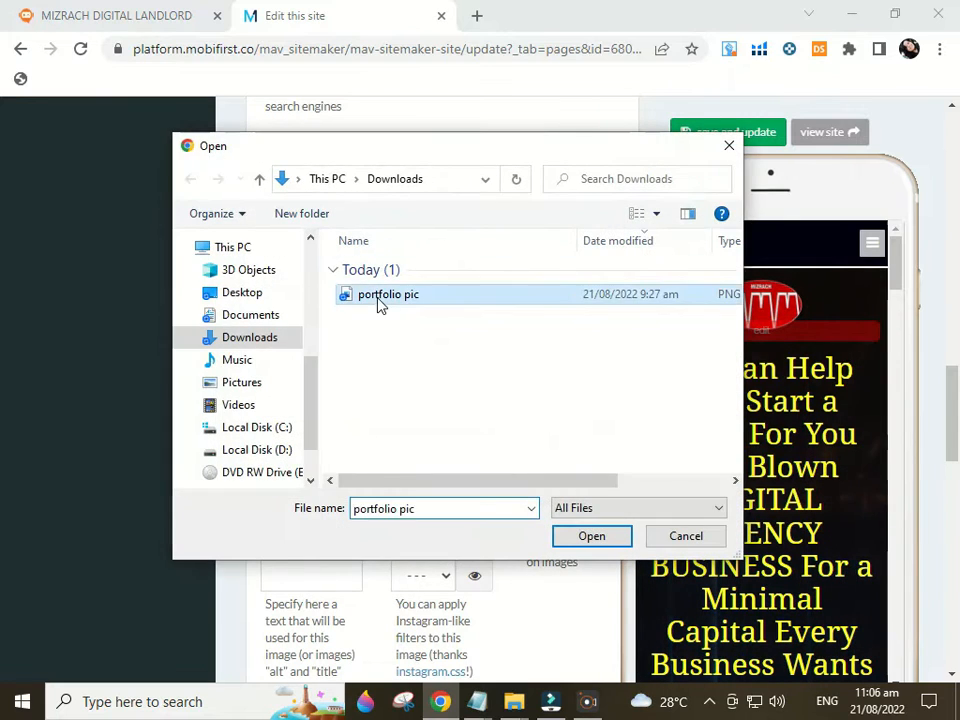
pyautogui.doubleClick(380, 303)
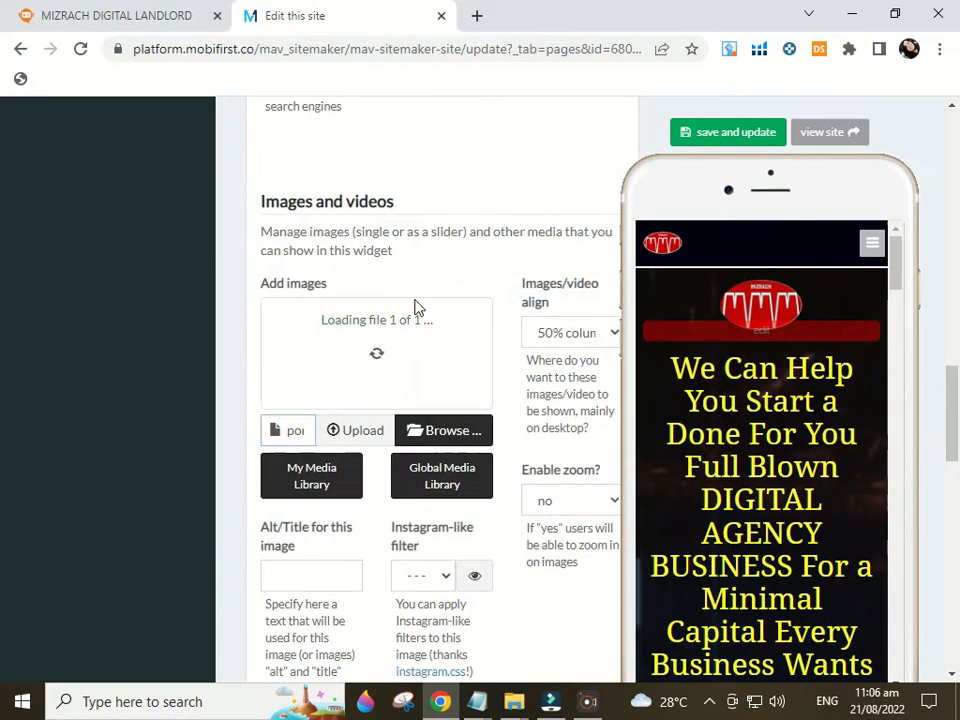
pyautogui.click(362, 431)
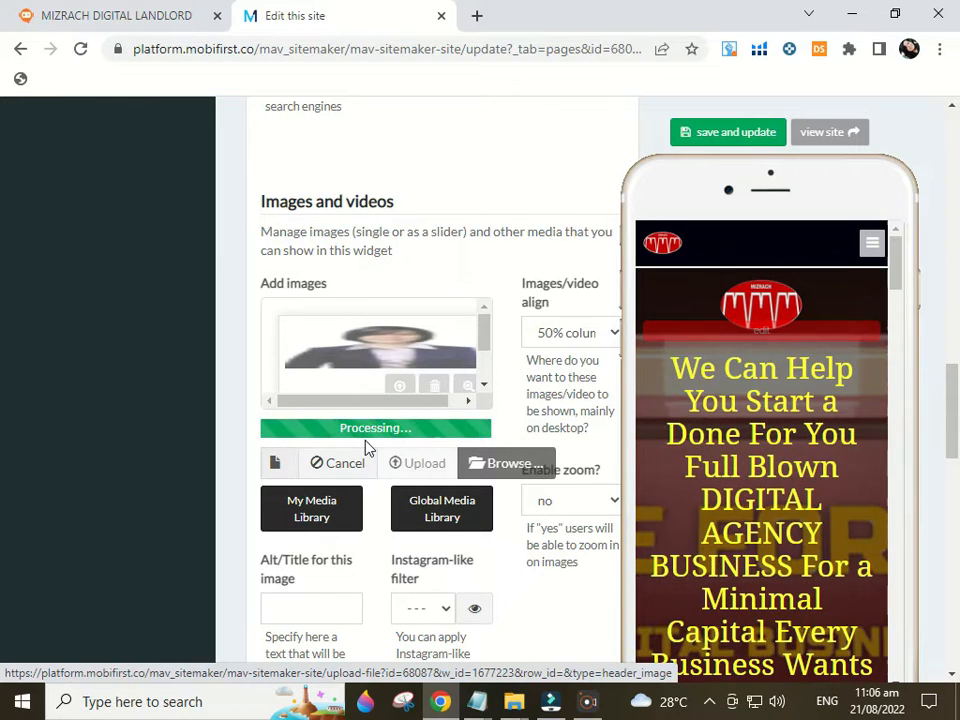
pyautogui.scroll(-1, 366, 447)
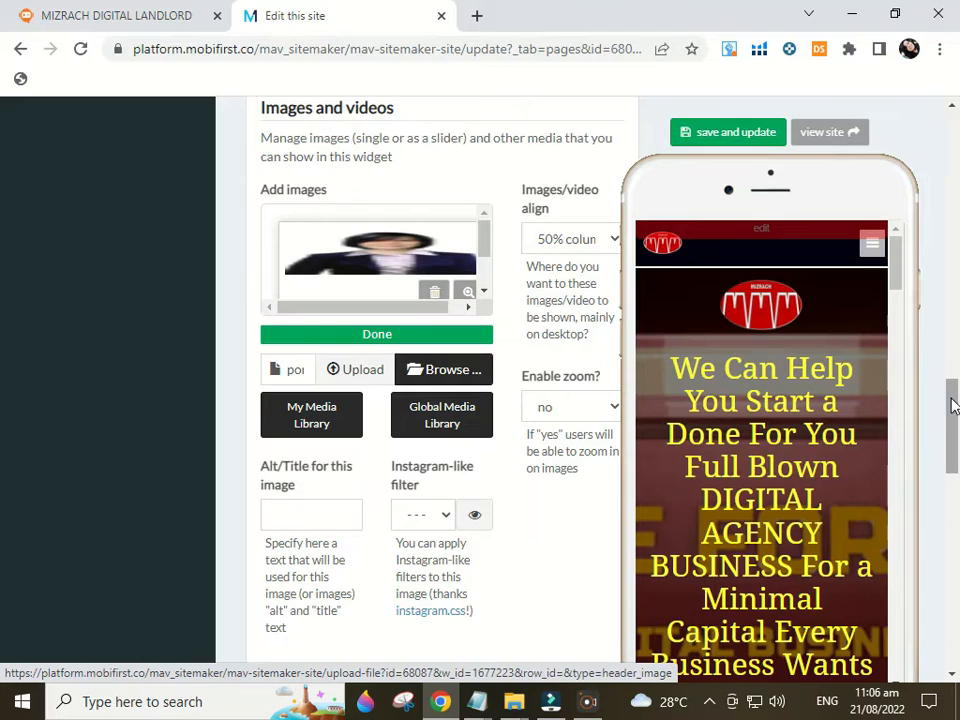
pyautogui.moveTo(951, 407); pyautogui.dragTo(956, 532)
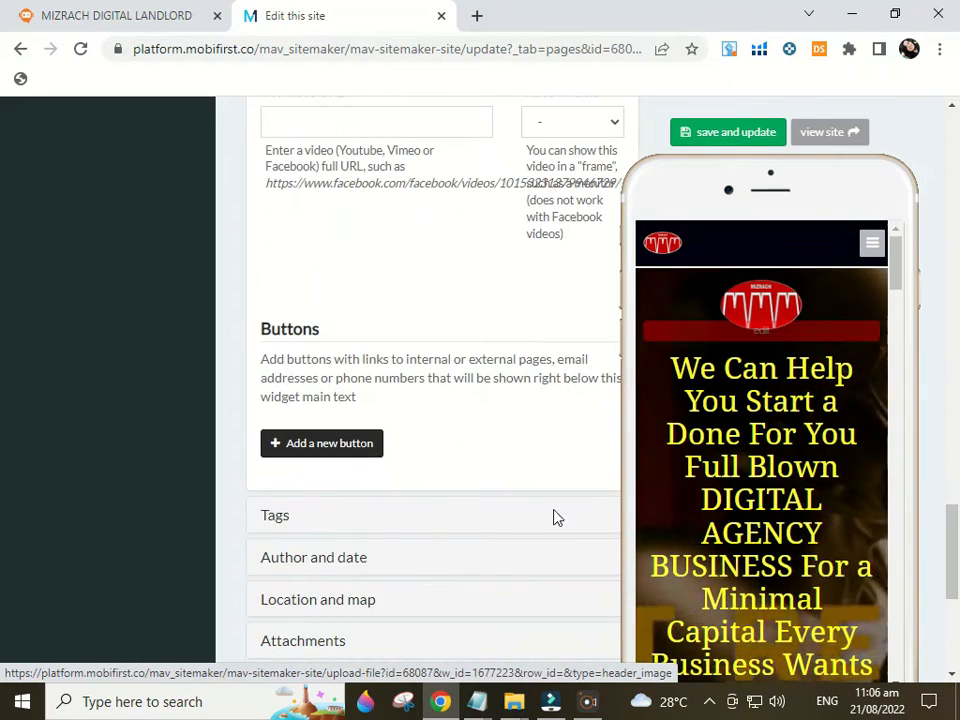
# Add a button that calls the owner's phone number and label it Call Me
pyautogui.click(336, 445)
pyautogui.click(328, 455)
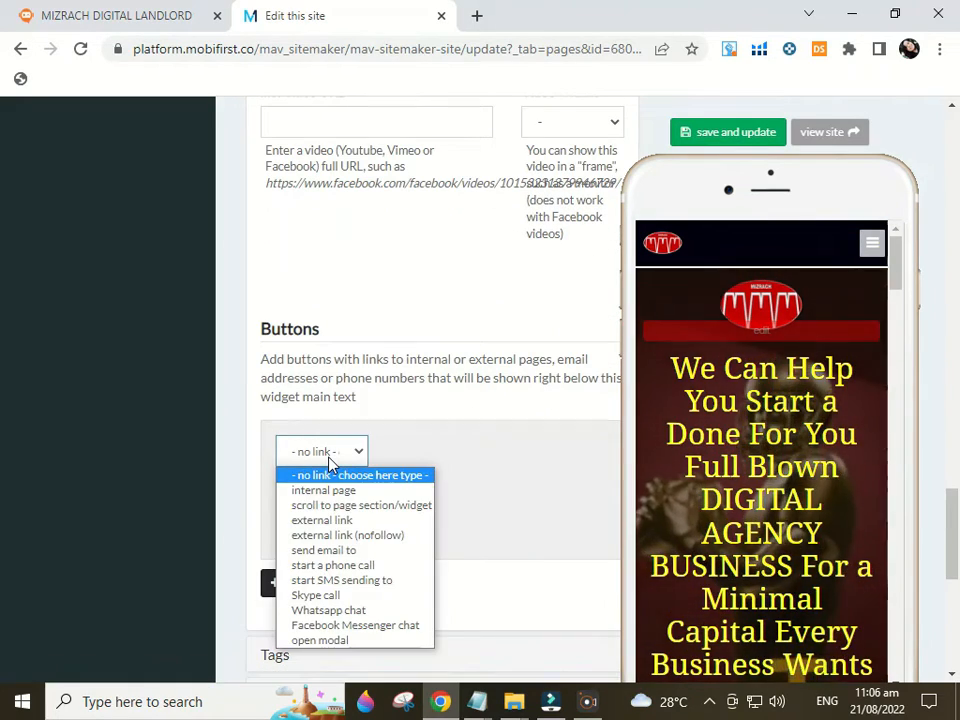
pyautogui.click(349, 566)
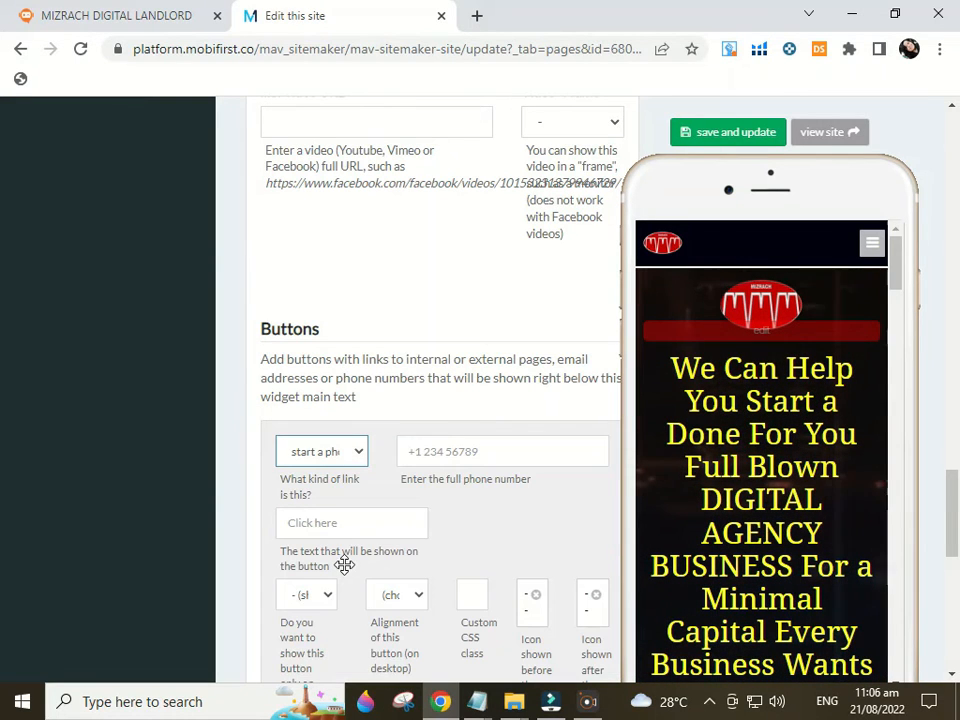
pyautogui.click(443, 453)
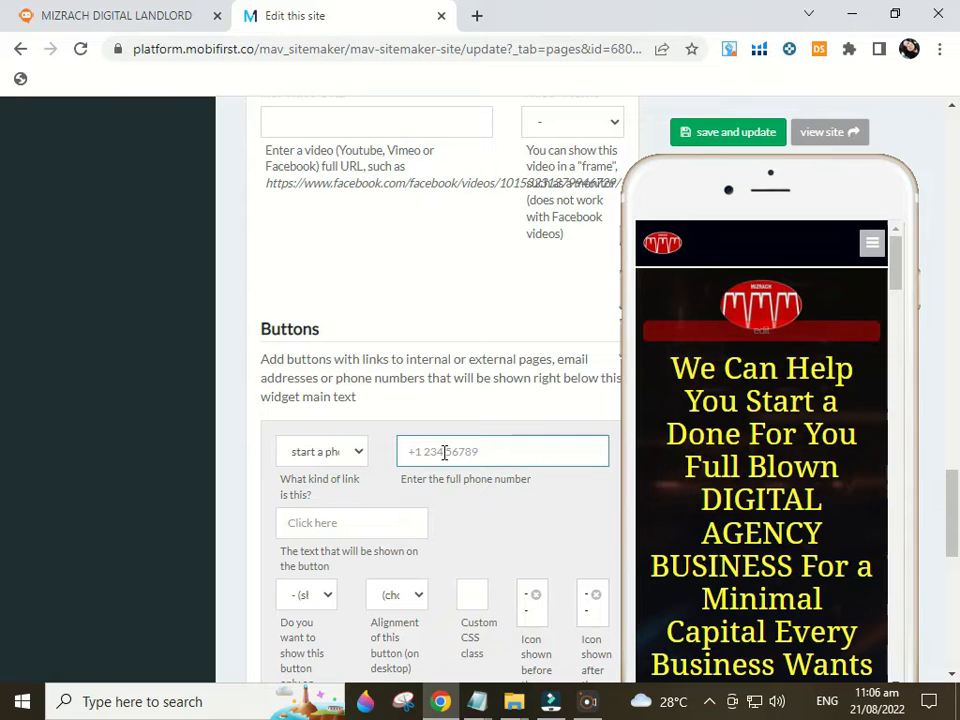
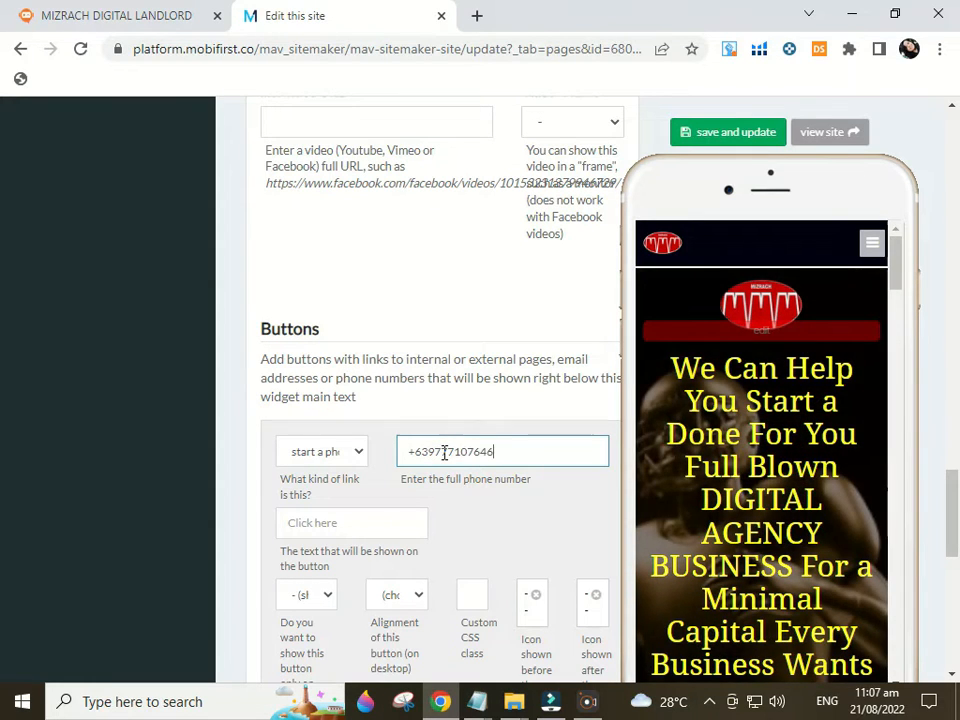
pyautogui.click(365, 530)
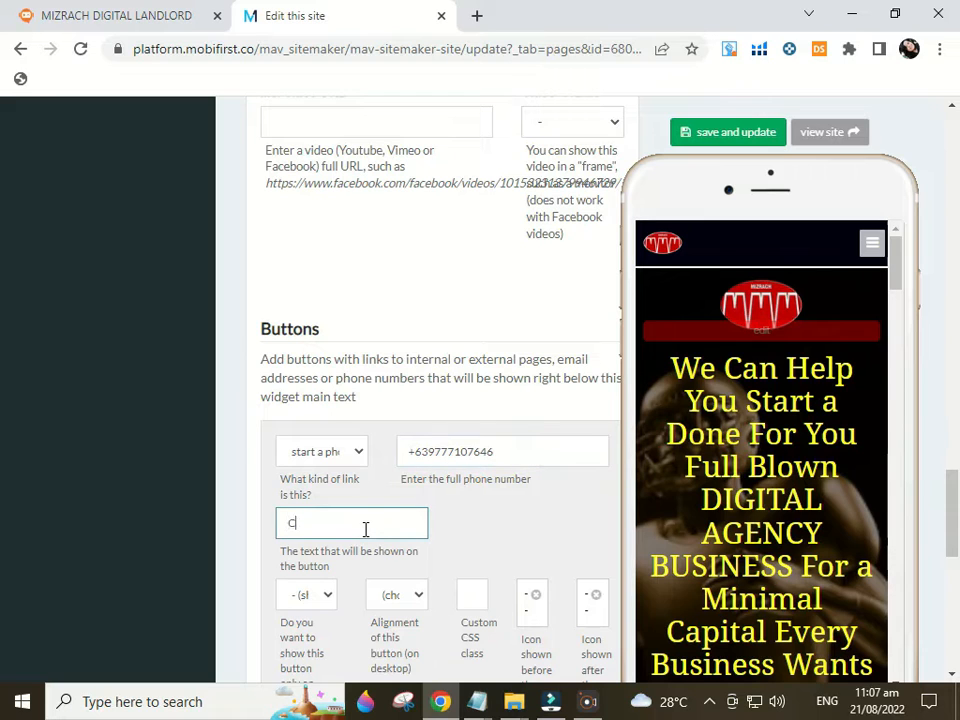
# Show the Call Me button on both desktop and mobile, centre-aligned
pyautogui.scroll(-2, 365, 530)
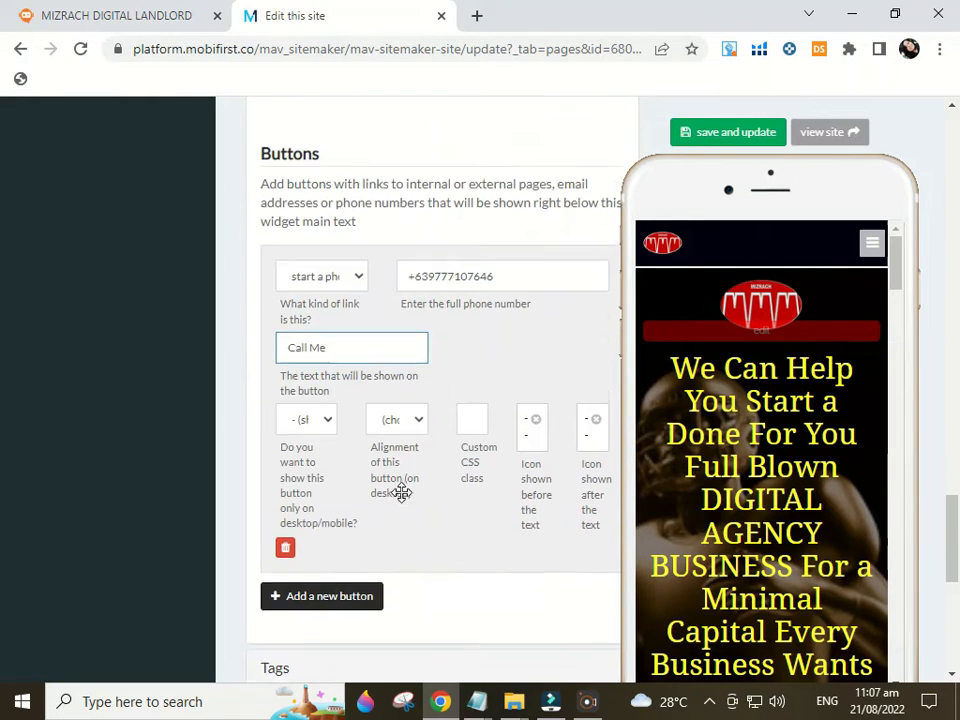
pyautogui.click(322, 413)
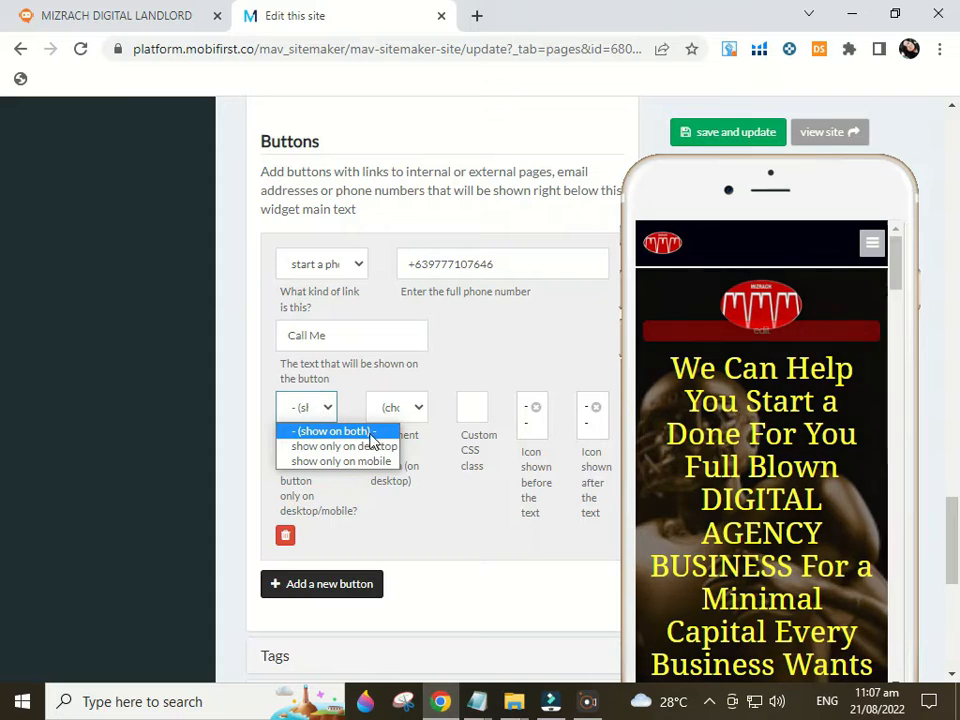
pyautogui.click(418, 418)
pyautogui.click(418, 417)
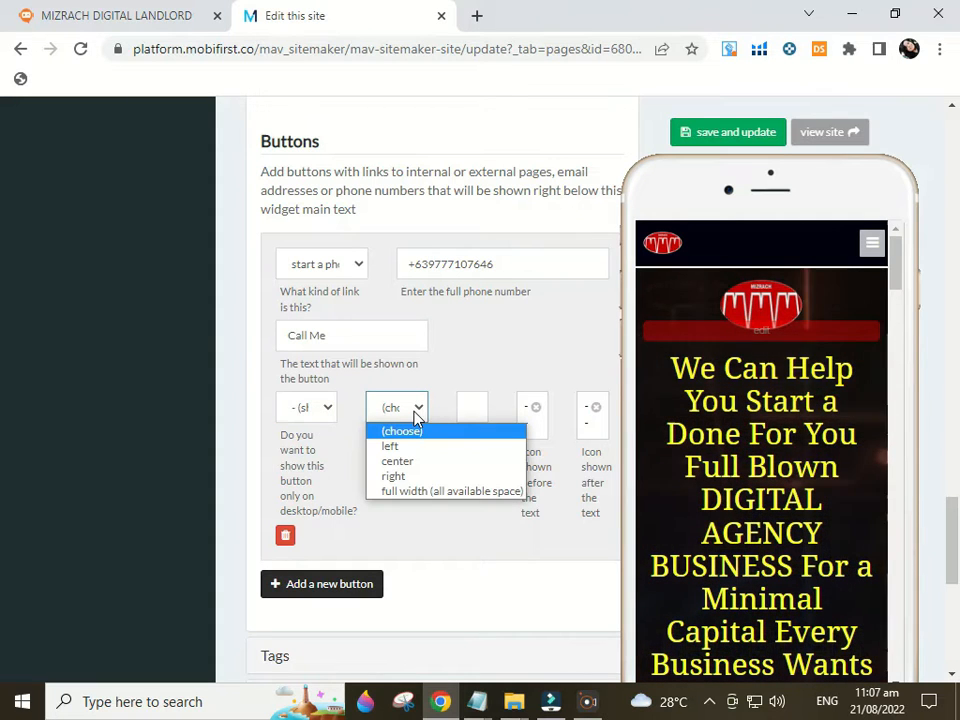
pyautogui.click(413, 462)
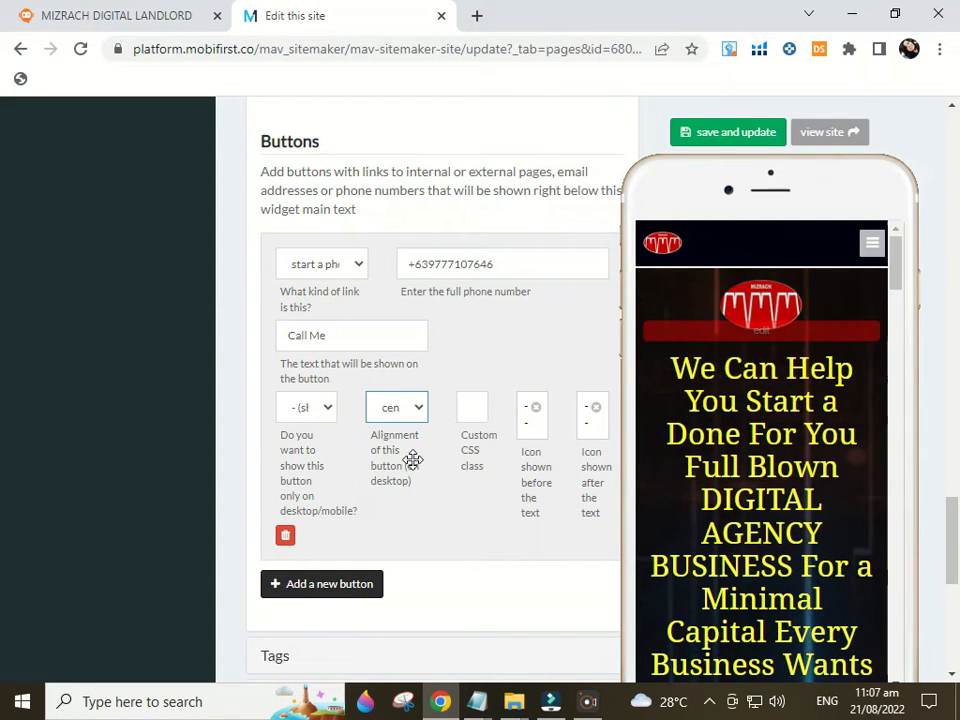
pyautogui.click(591, 429)
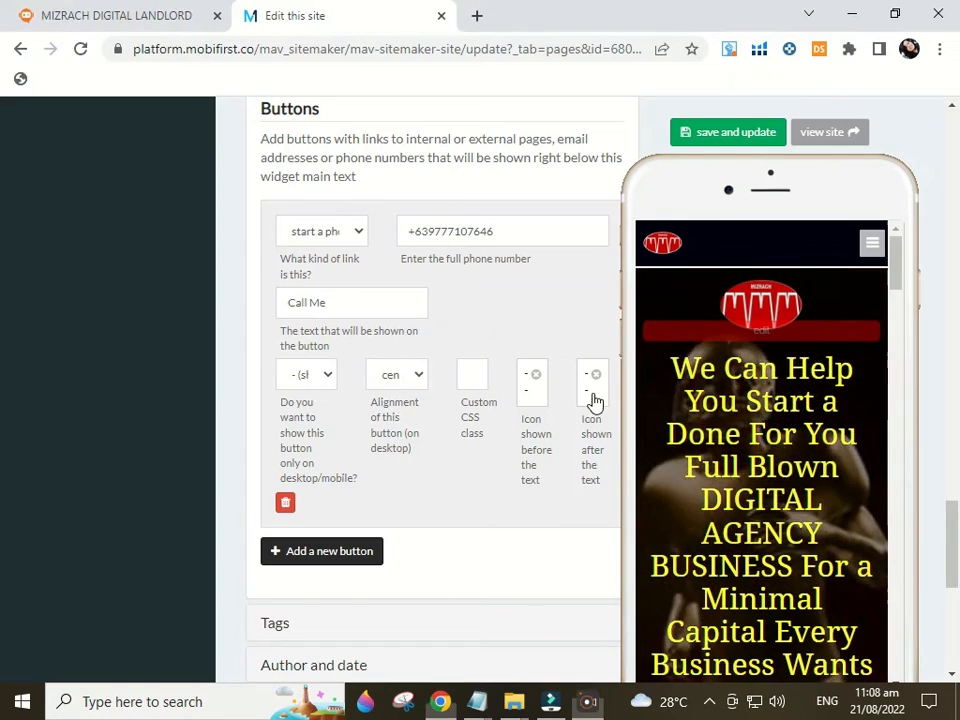
# Search the icon library for 'phon' and place the boxed phone icon after the Call Me text
pyautogui.click(593, 399)
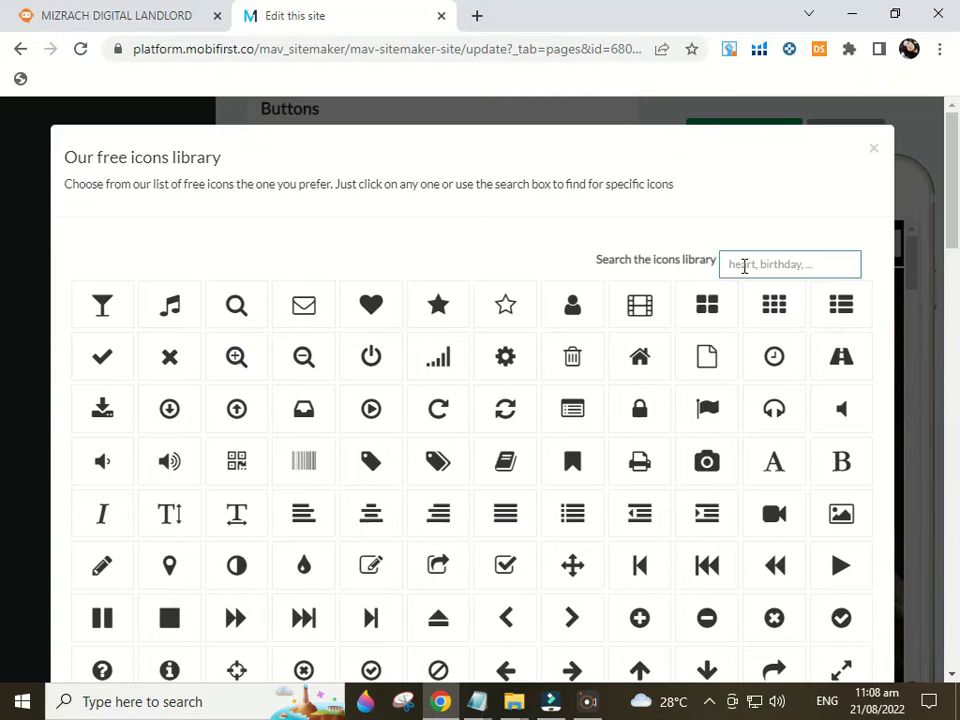
pyautogui.write('phone')
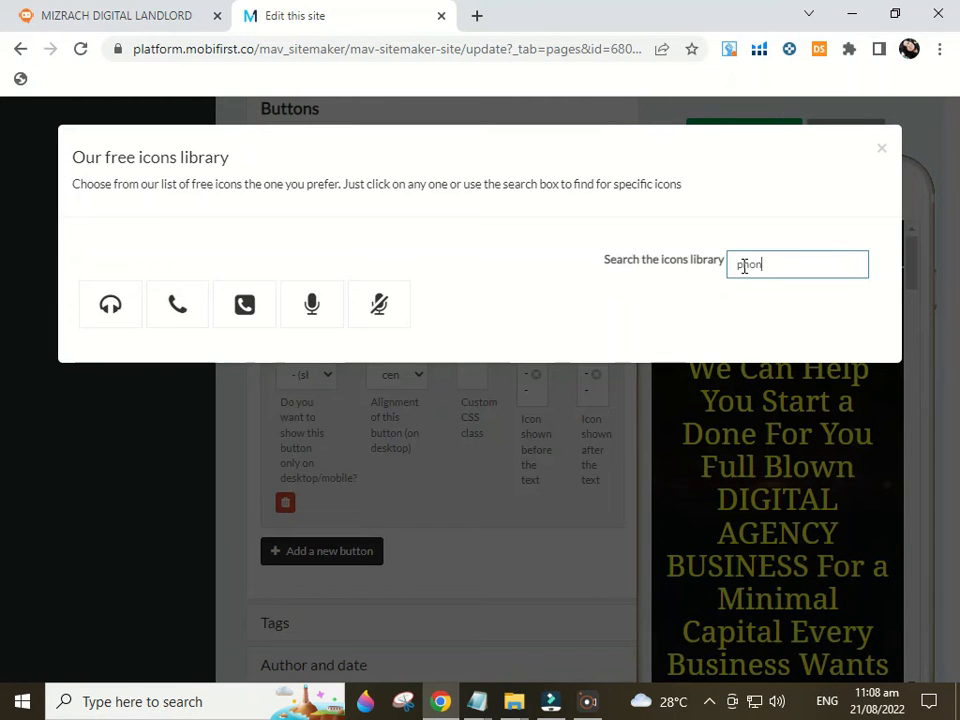
pyautogui.click(820, 355)
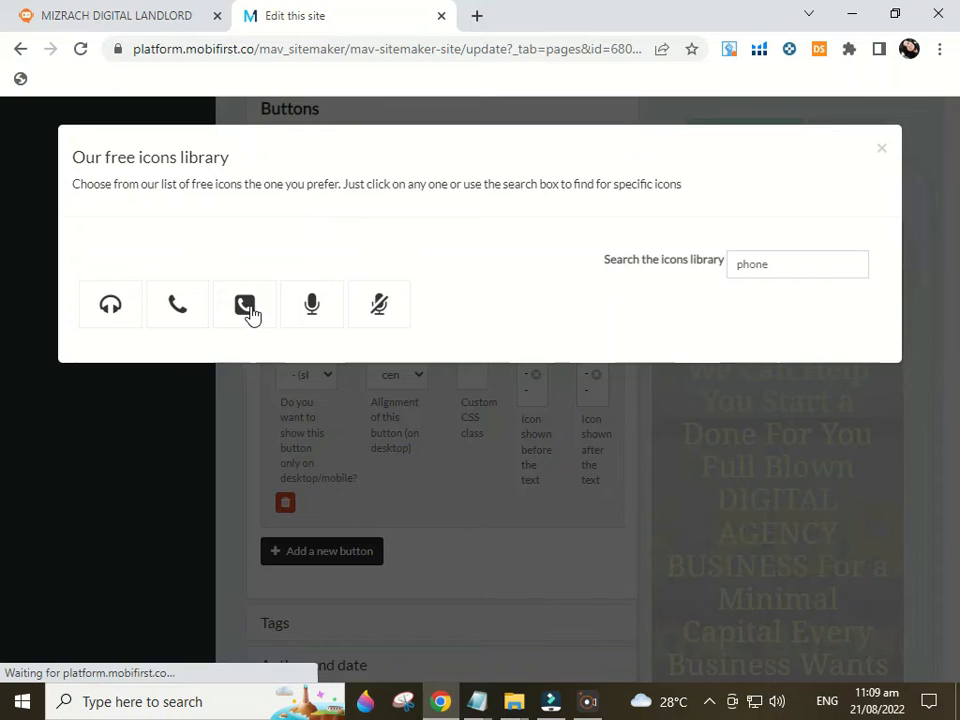
pyautogui.click(249, 311)
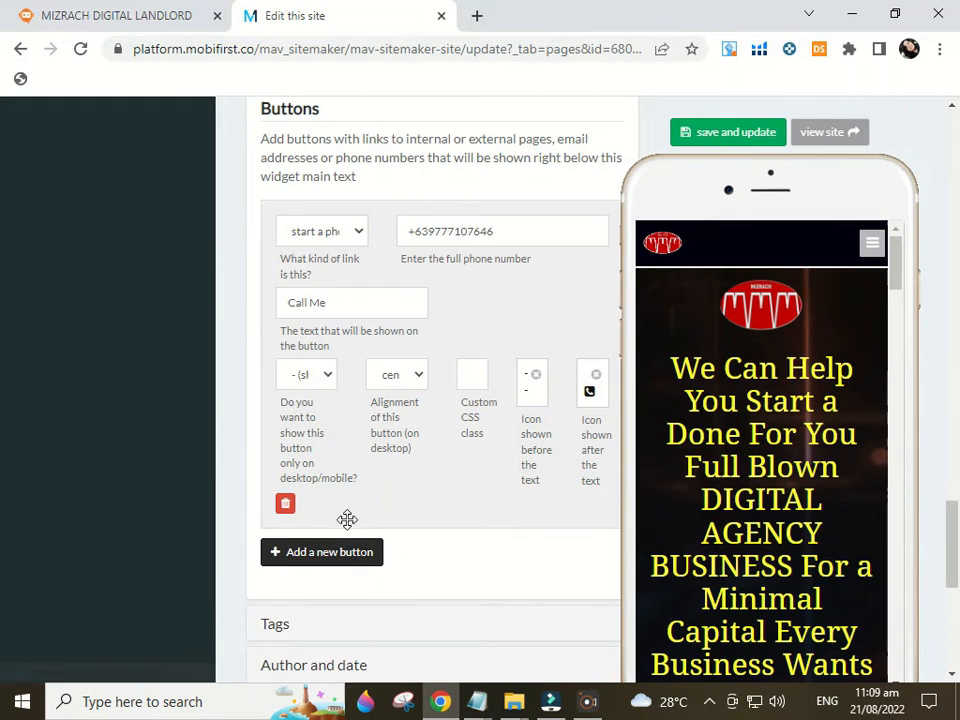
# Add a second button labelled 'Email Me' that sends an email to the owner's address
pyautogui.click(318, 560)
pyautogui.scroll(-1, 320, 560)
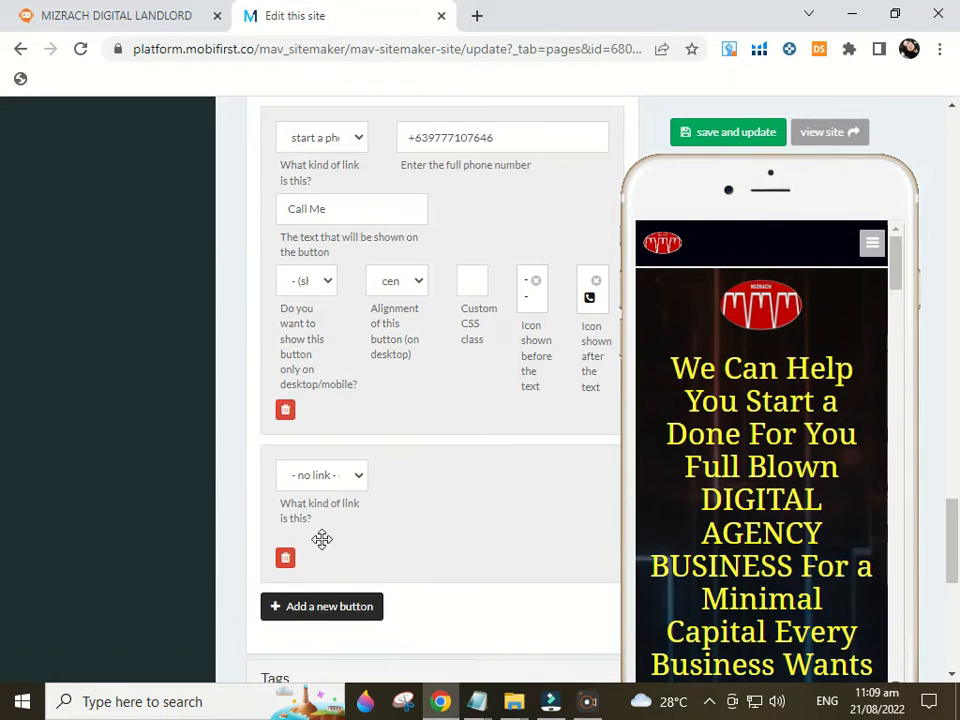
pyautogui.click(322, 476)
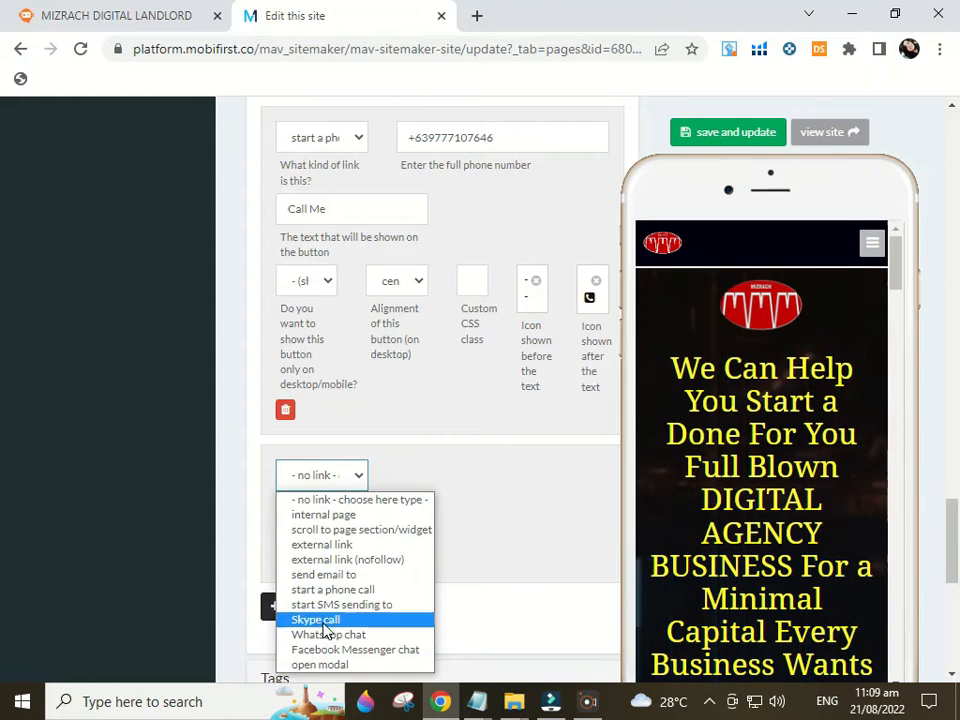
pyautogui.click(322, 575)
pyautogui.click(457, 476)
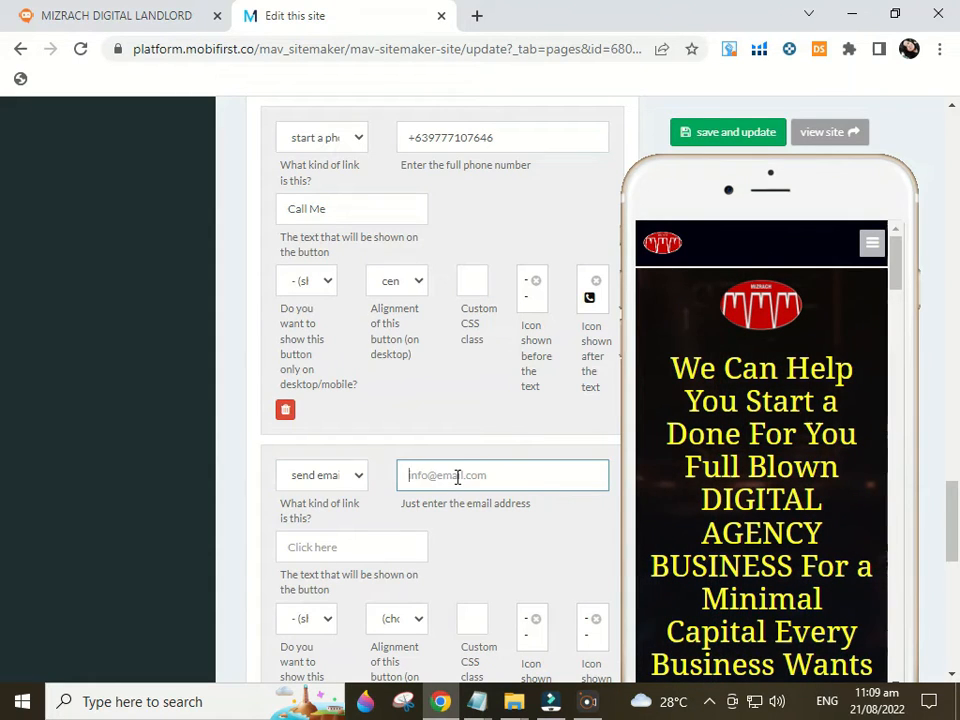
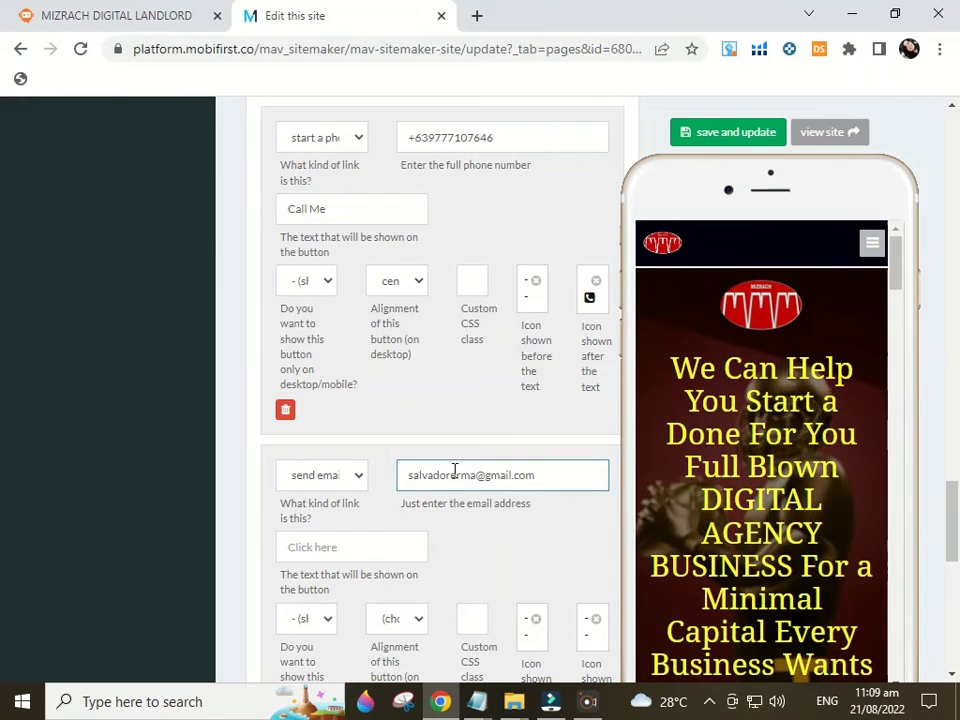
pyautogui.click(353, 553)
pyautogui.write('Email Me')
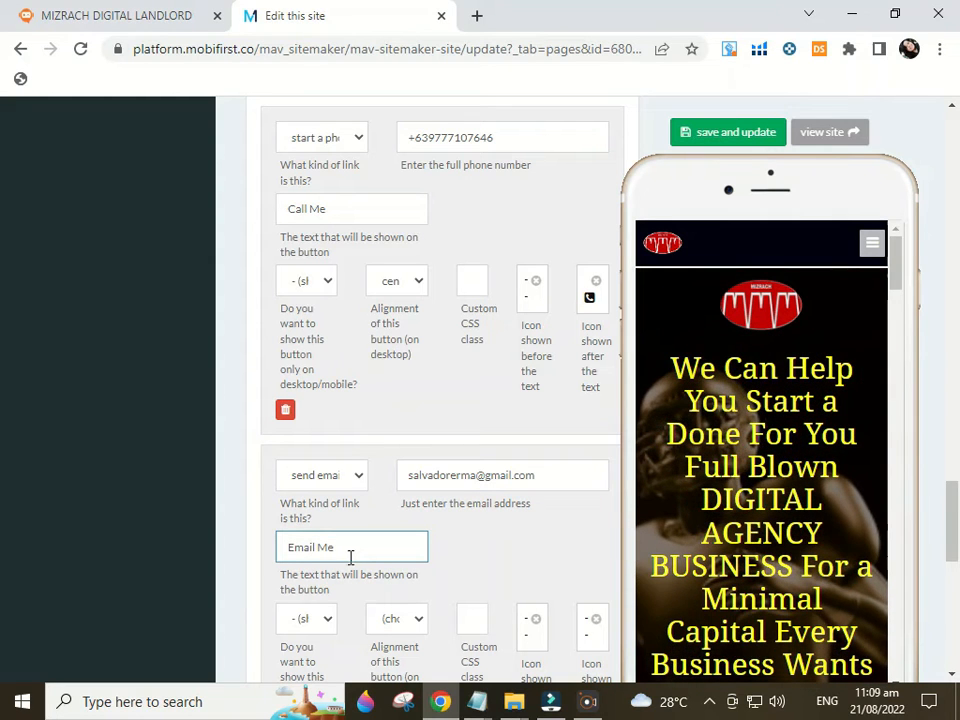
# Show the Email Me button on both desktop and mobile, centre-aligned
pyautogui.click(310, 620)
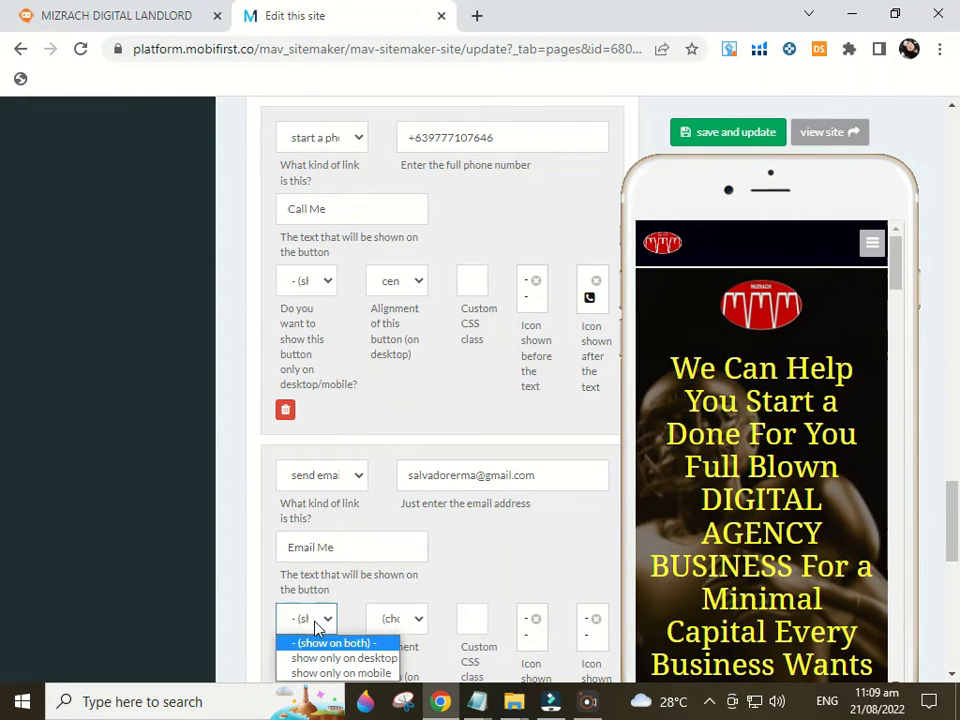
pyautogui.scroll(-1, 424, 536)
pyautogui.click(306, 535)
pyautogui.click(312, 549)
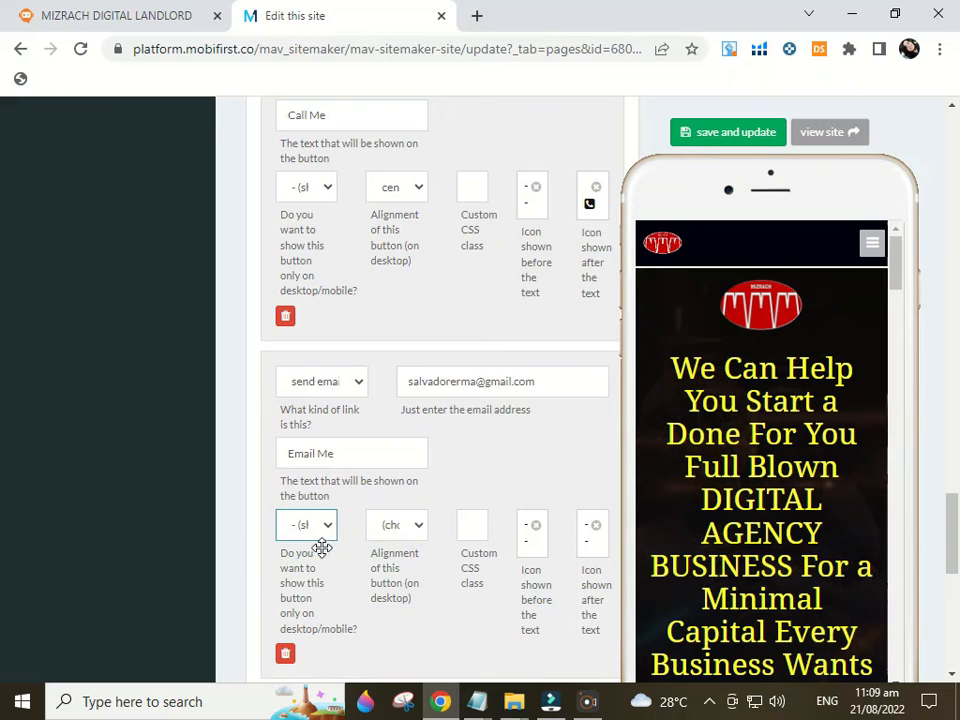
pyautogui.click(395, 527)
pyautogui.click(408, 577)
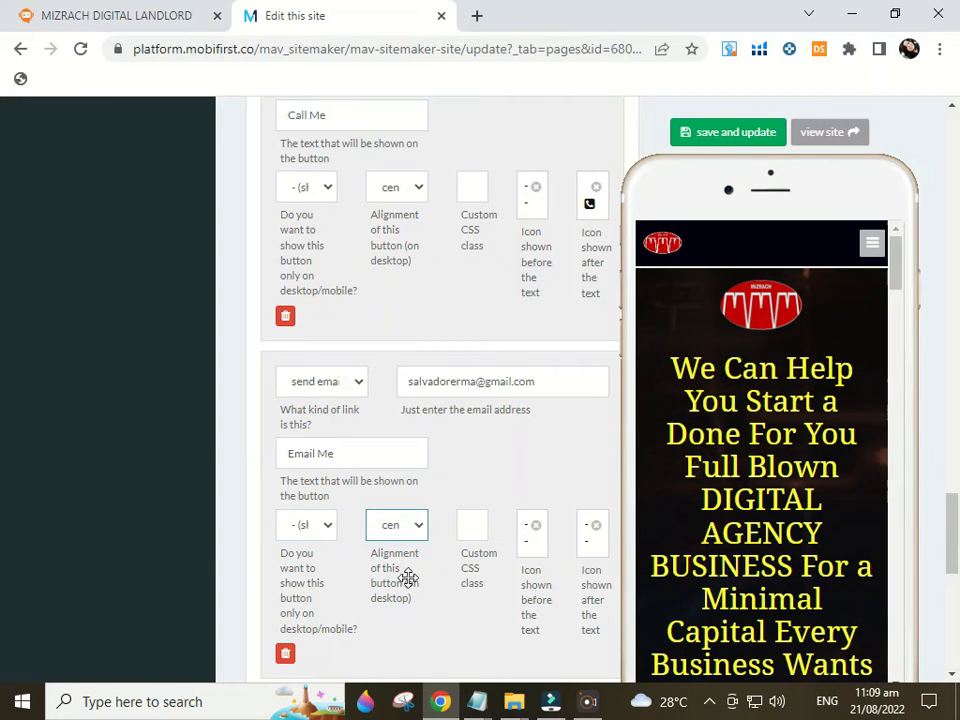
pyautogui.click(587, 544)
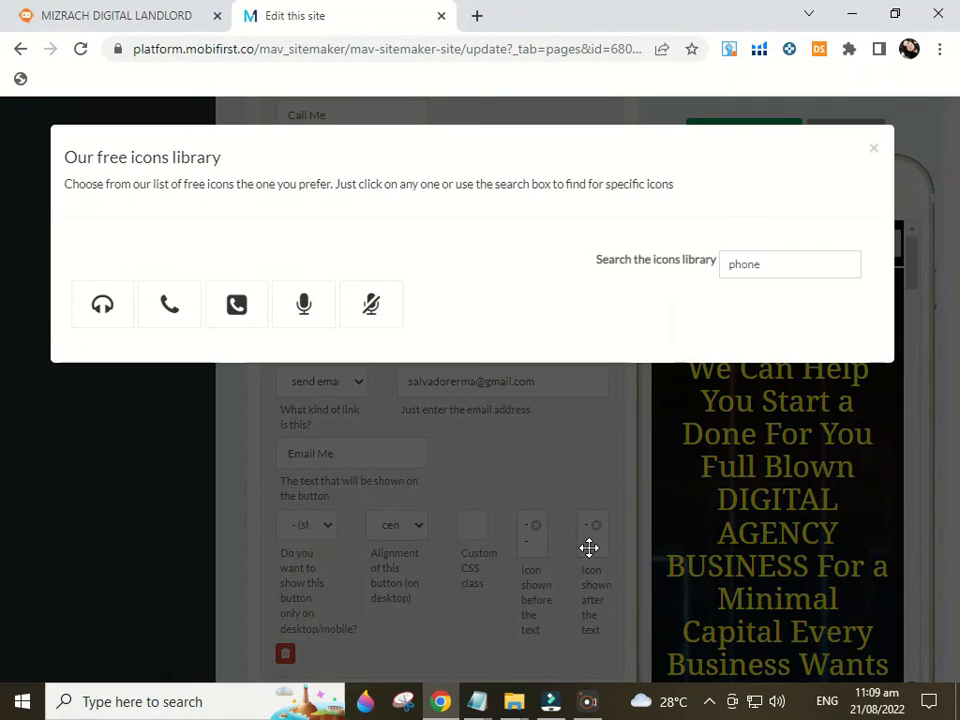
# Clear the old phone search and place the envelope icon after the Email Me text
pyautogui.moveTo(767, 264); pyautogui.dragTo(675, 264)
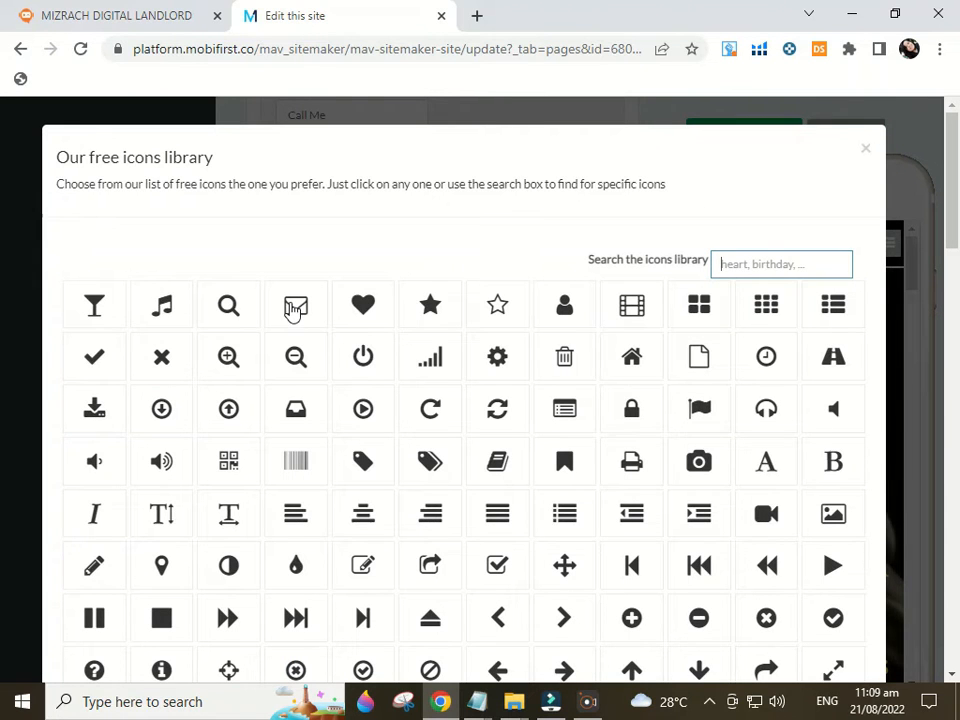
pyautogui.scroll(-2, 690, 570)
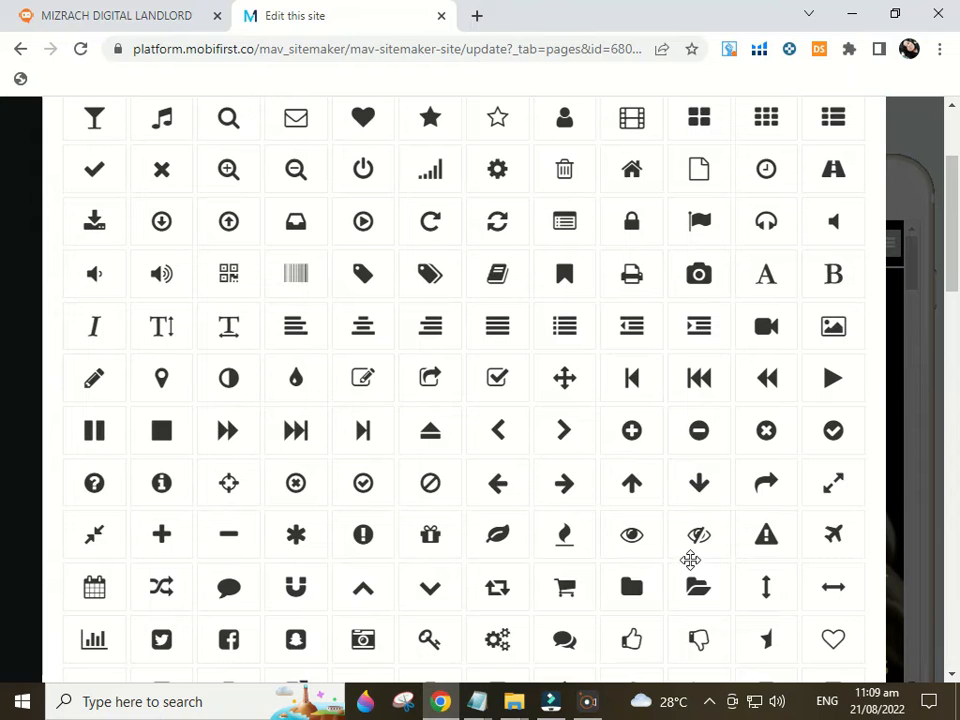
pyautogui.scroll(-4, 690, 560)
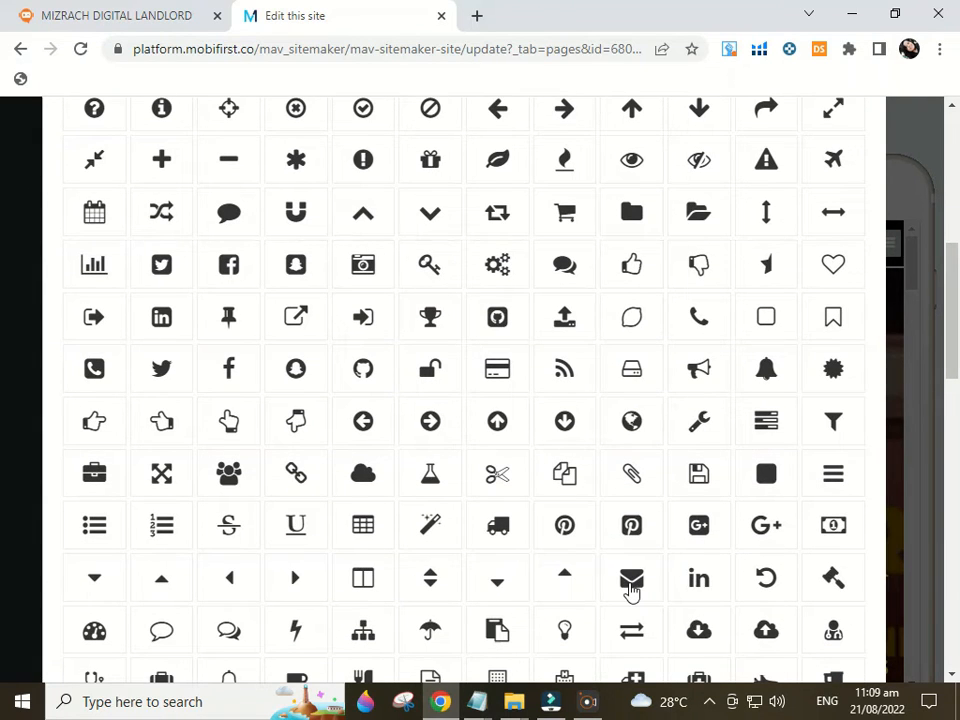
pyautogui.click(631, 580)
pyautogui.scroll(-2, 514, 514)
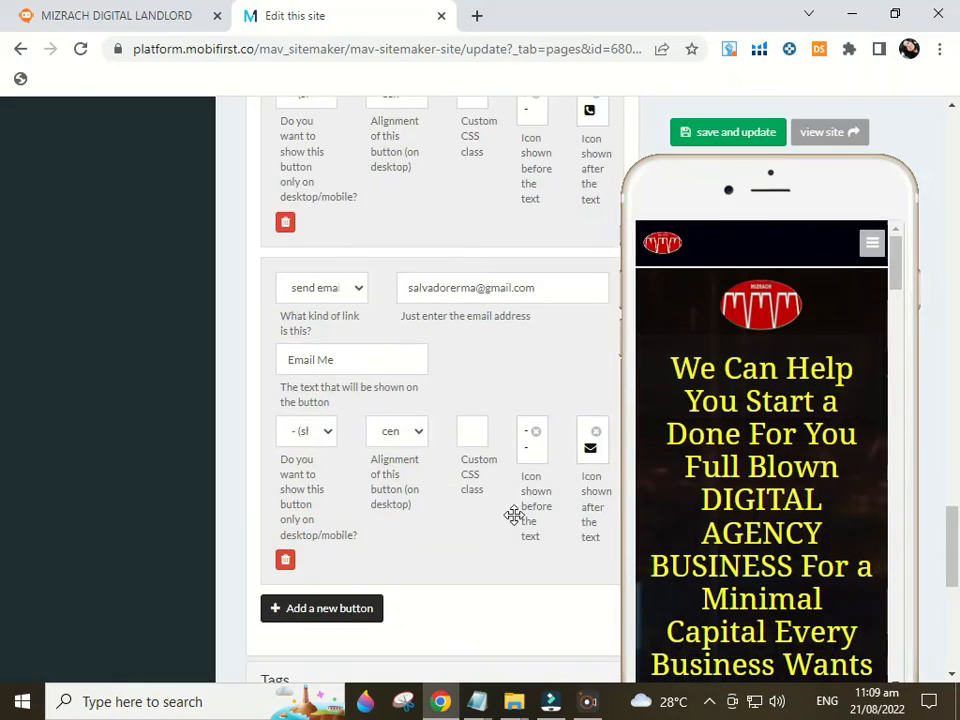
# Save and update the content block, then load the live site in a new tab
pyautogui.moveTo(952, 553); pyautogui.dragTo(951, 612)
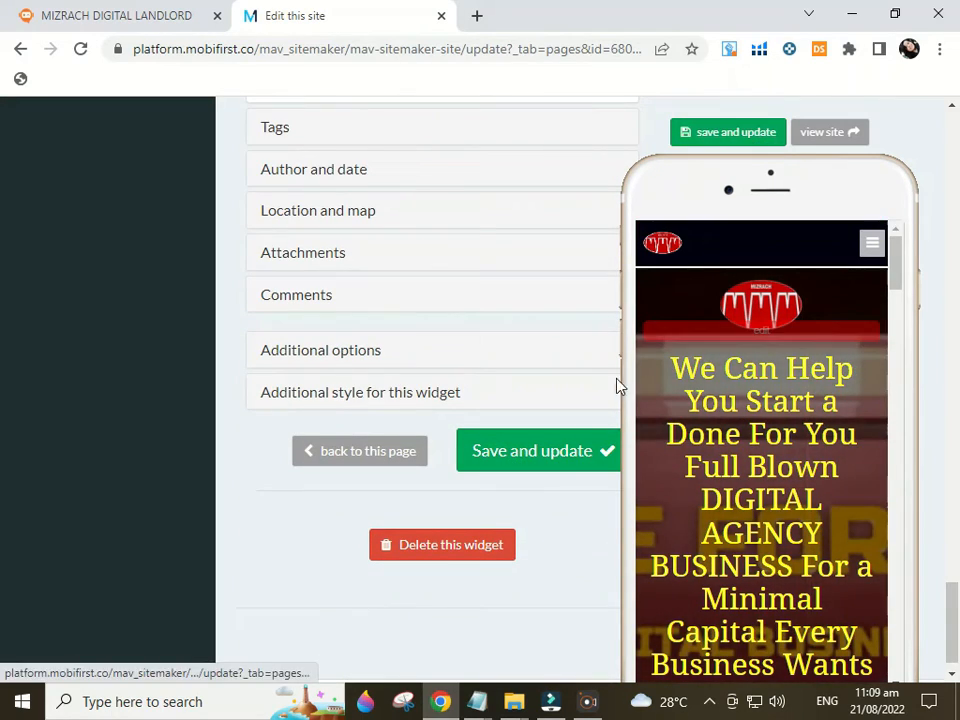
pyautogui.click(538, 451)
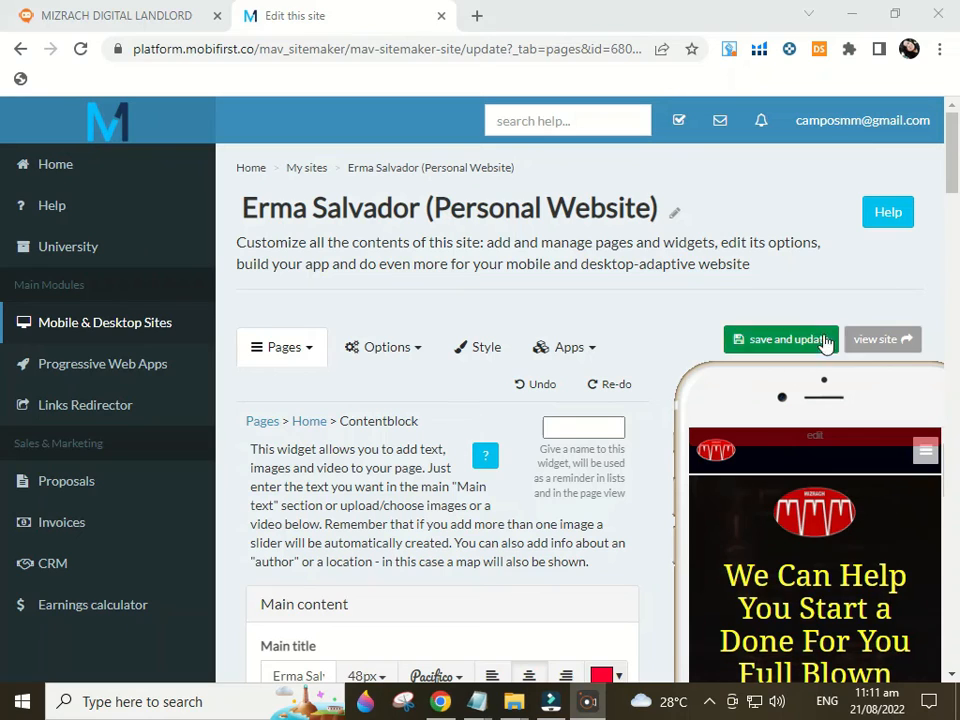
pyautogui.click(877, 341)
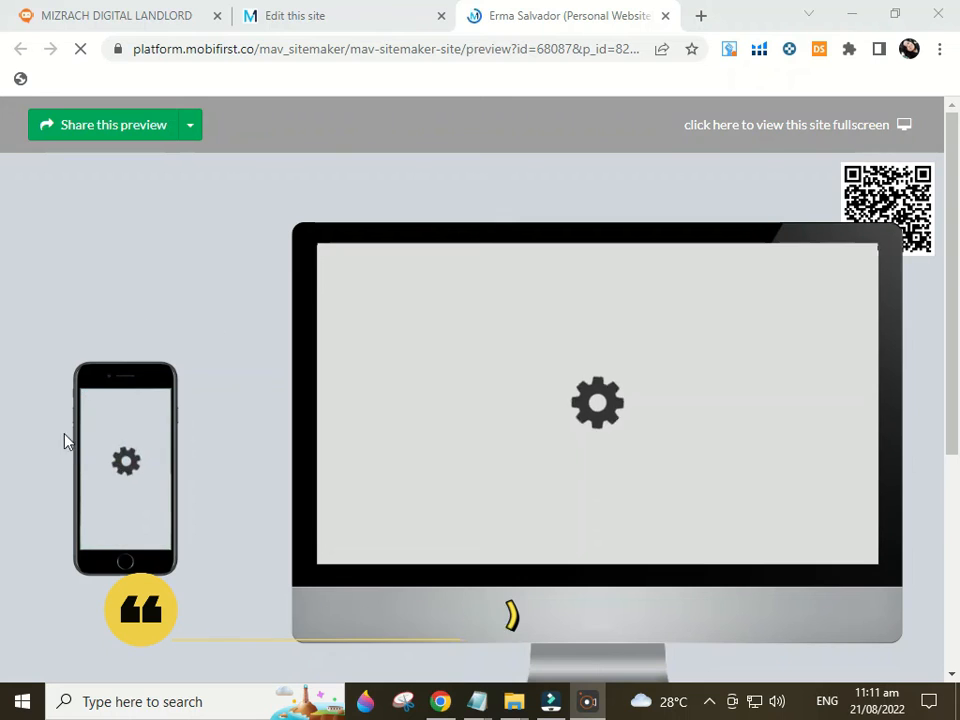
# View the site full screen and scroll to the portrait banner with the Call Me and Email Me buttons
pyautogui.moveTo(958, 205)
pyautogui.mouseDown()
pyautogui.moveTo(958, 374)
pyautogui.moveTo(958, 205)
pyautogui.mouseUp()
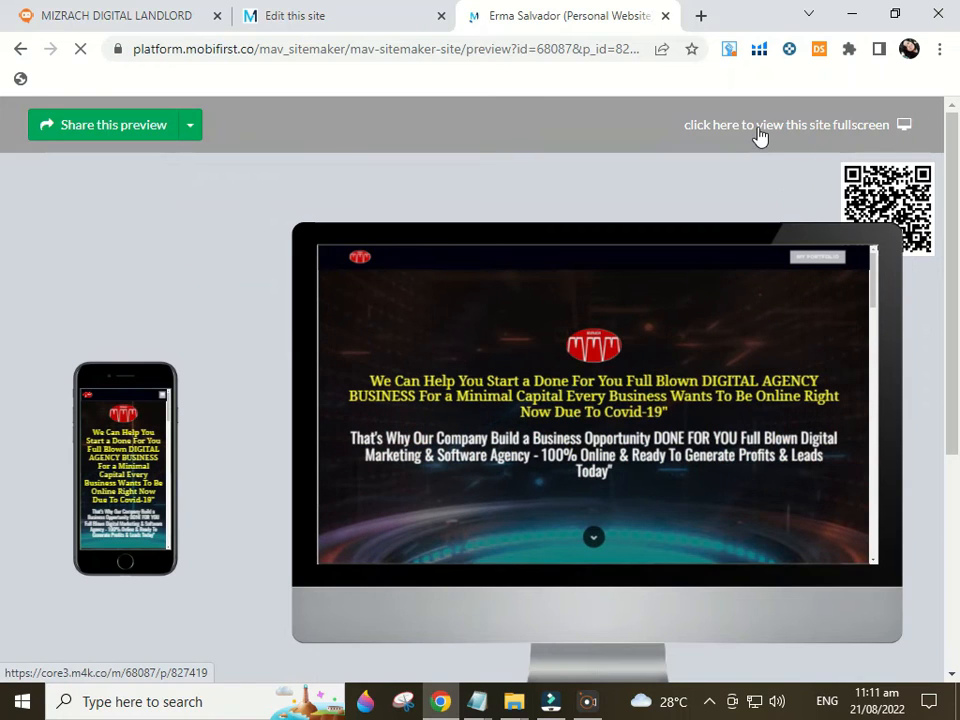
pyautogui.click(760, 130)
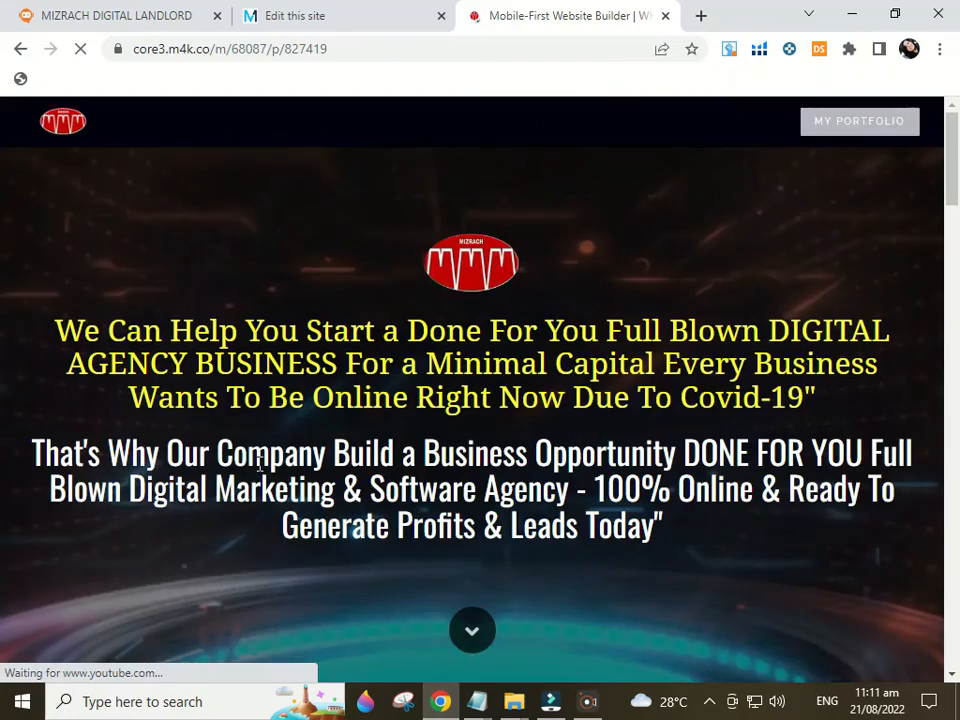
pyautogui.scroll(-5, 418, 474)
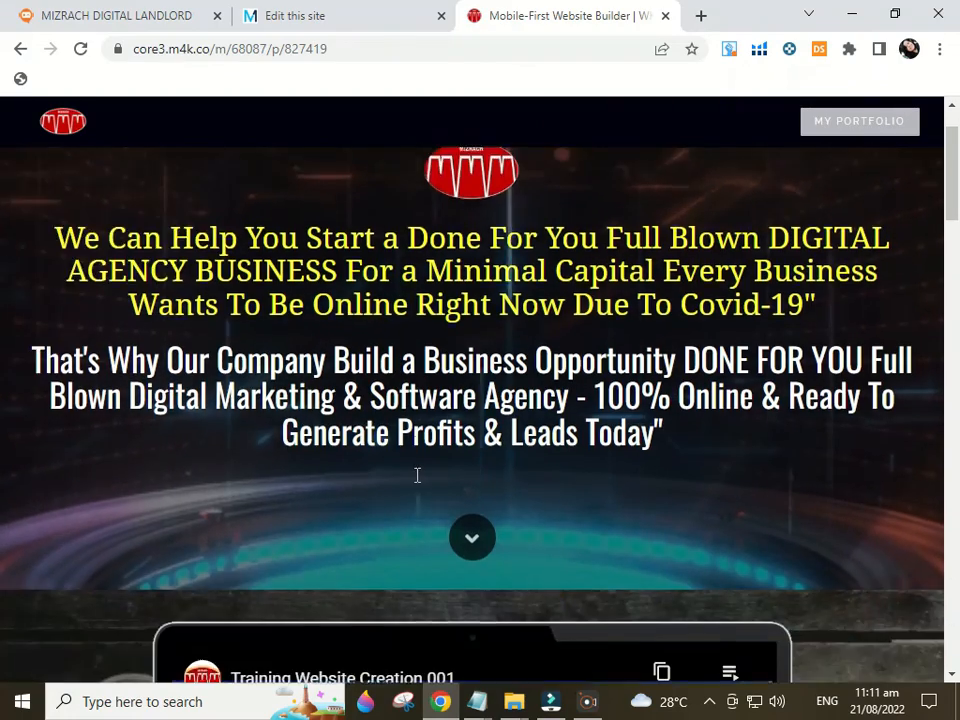
pyautogui.scroll(-13, 418, 474)
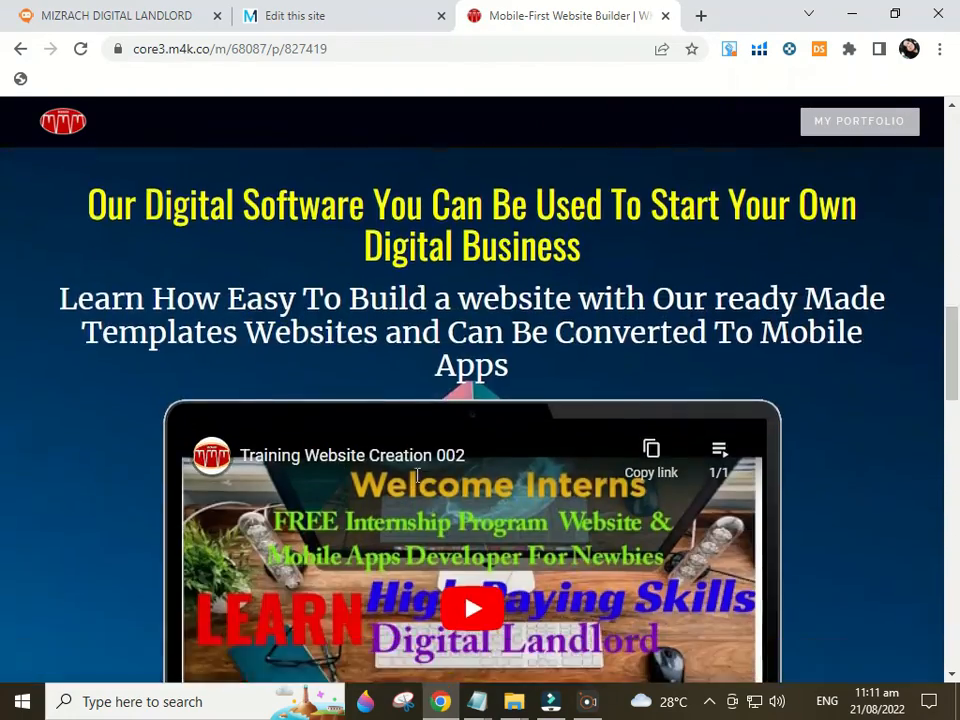
pyautogui.scroll(-7, 418, 474)
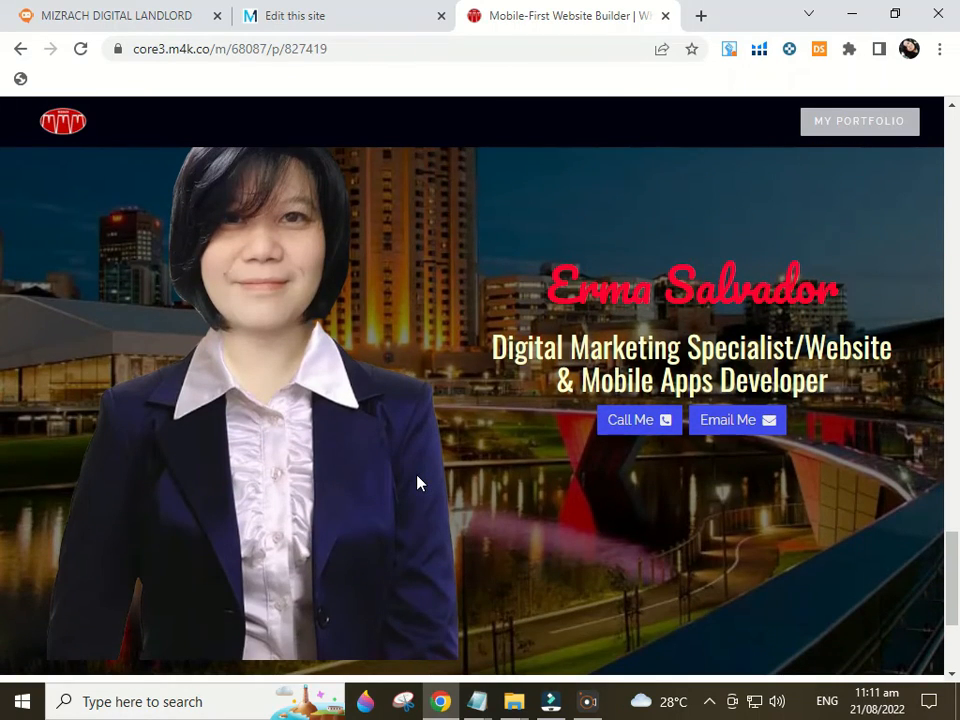
pyautogui.scroll(1, 957, 583)
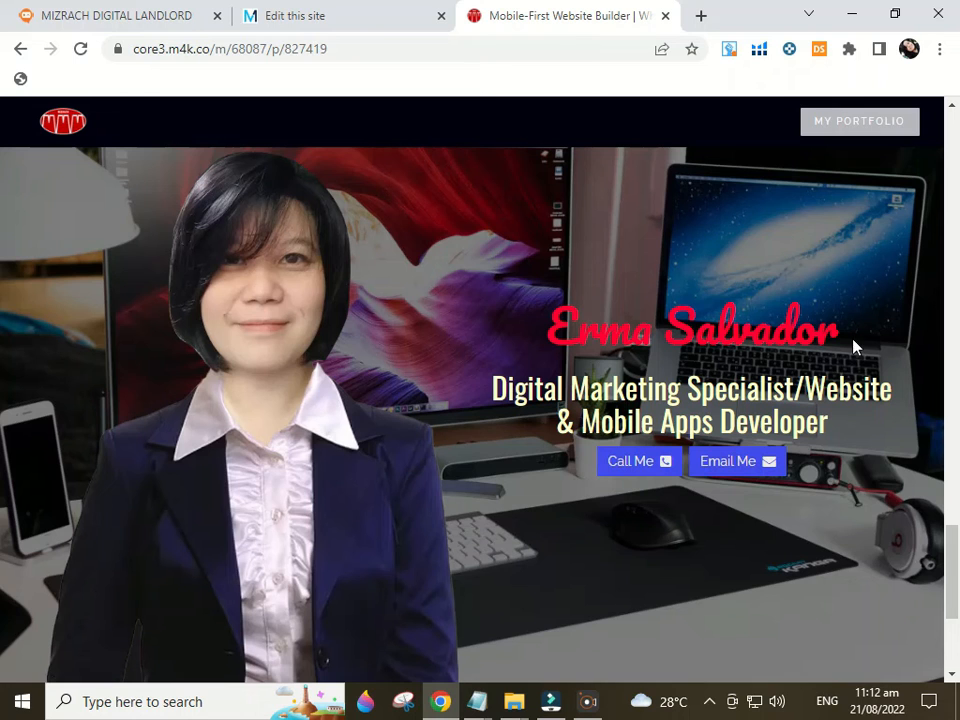
pyautogui.moveTo(853, 346); pyautogui.dragTo(546, 335)
pyautogui.click(917, 319)
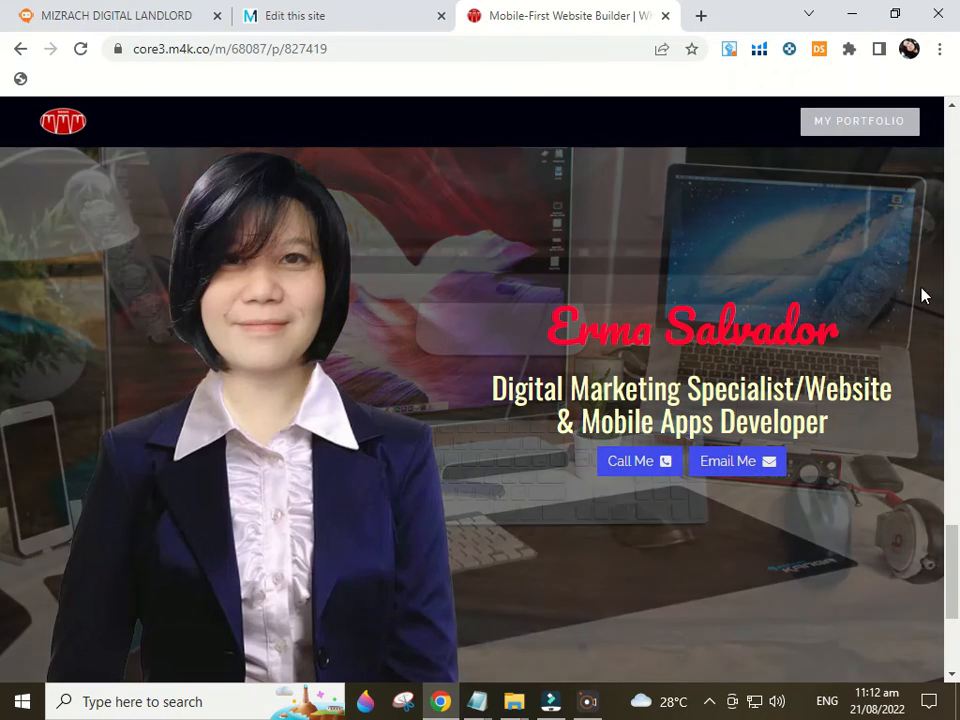